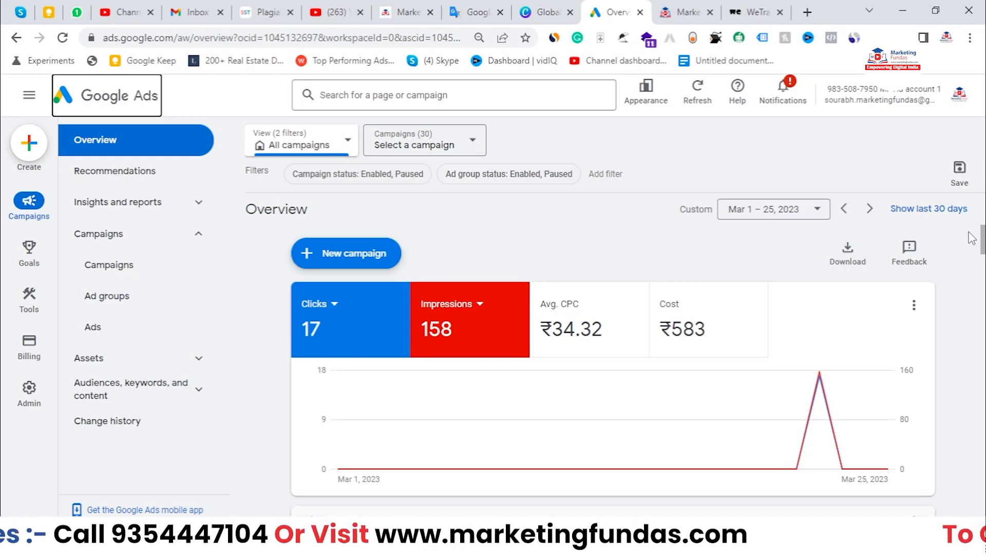
# Start a new campaign and choose to create it without a goal's guidance
pyautogui.click(599, 254)
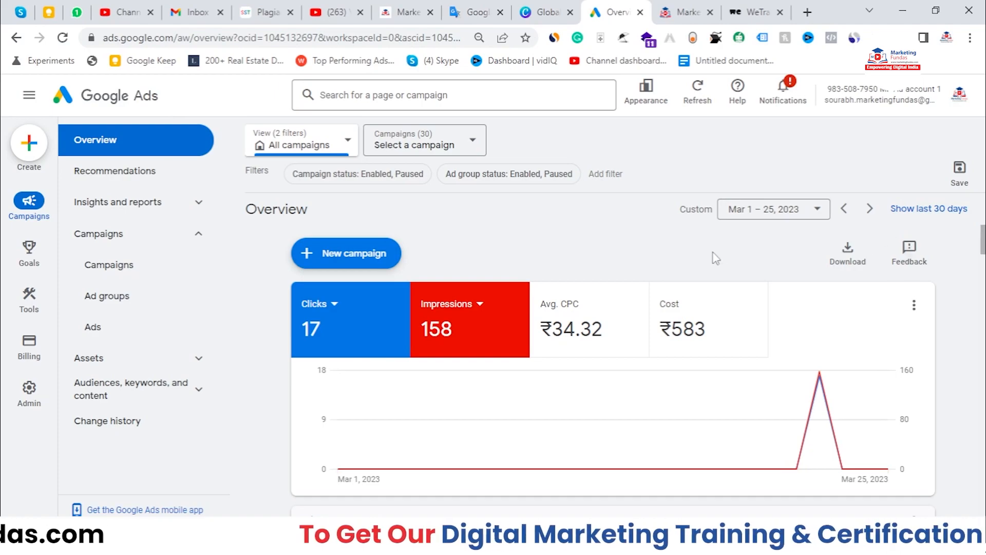
pyautogui.click(395, 256)
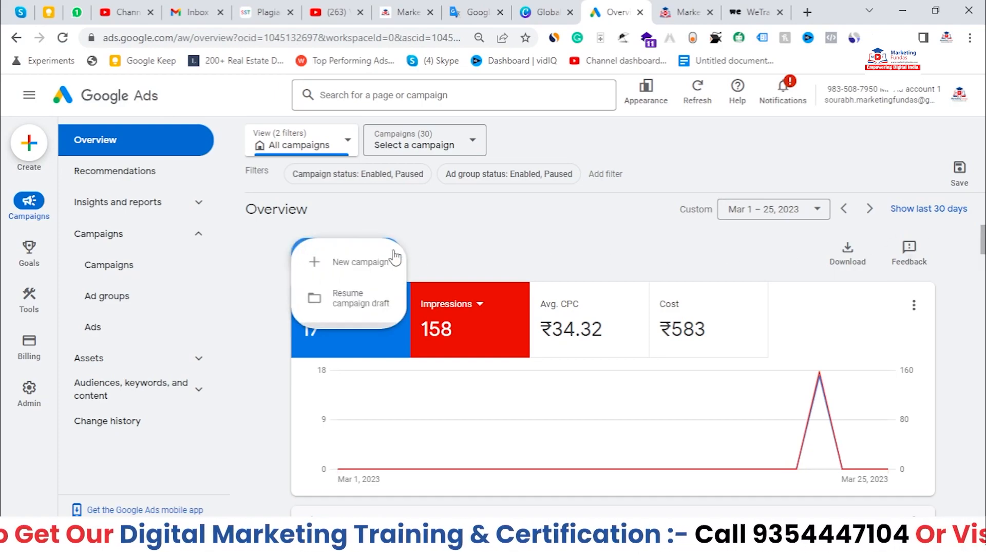
pyautogui.click(373, 266)
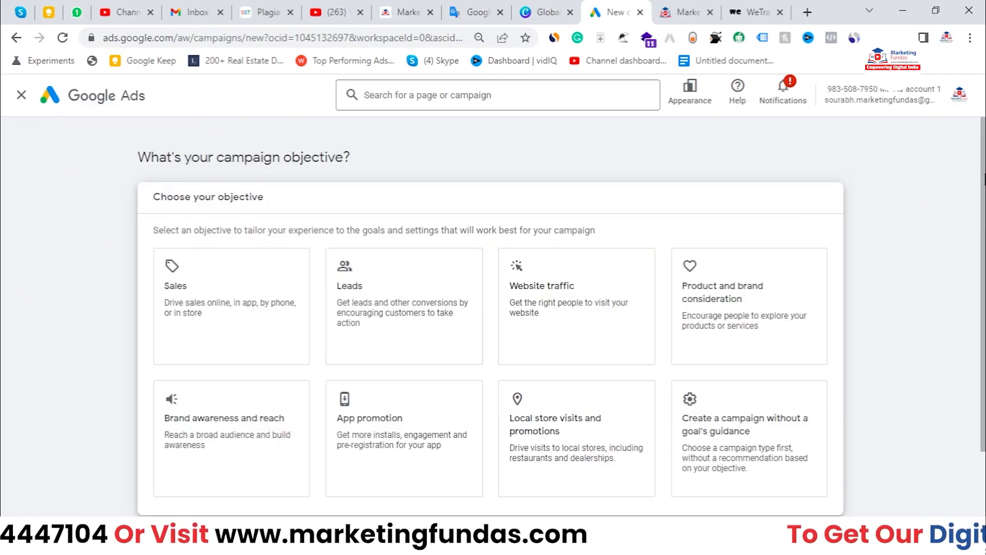
pyautogui.scroll(-1, 494, 308)
pyautogui.click(331, 234)
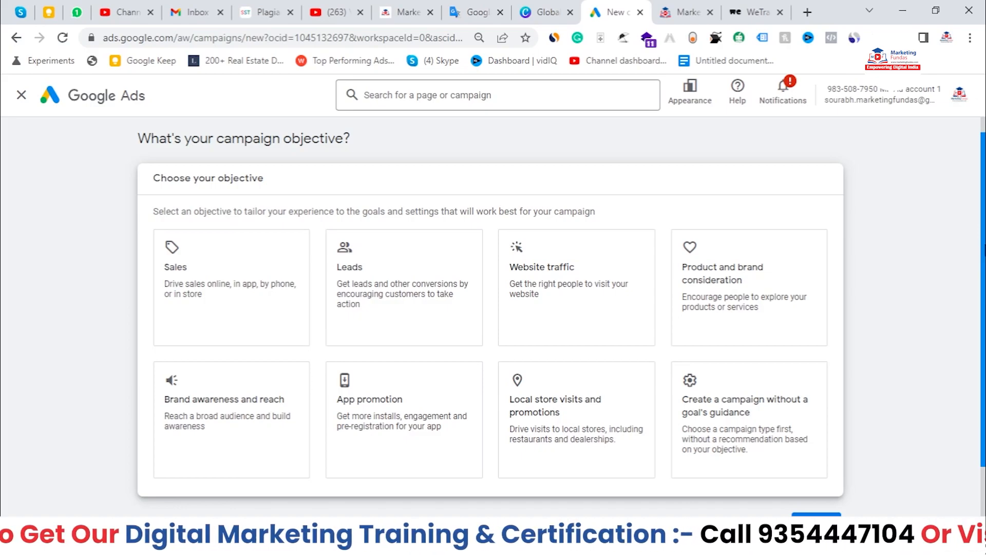
pyautogui.scroll(-2, 734, 363)
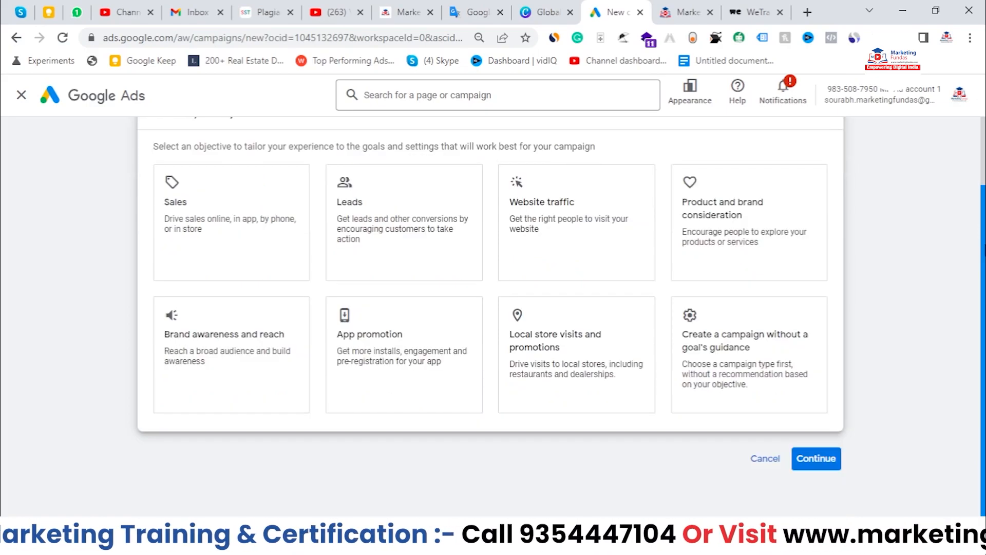
pyautogui.click(734, 363)
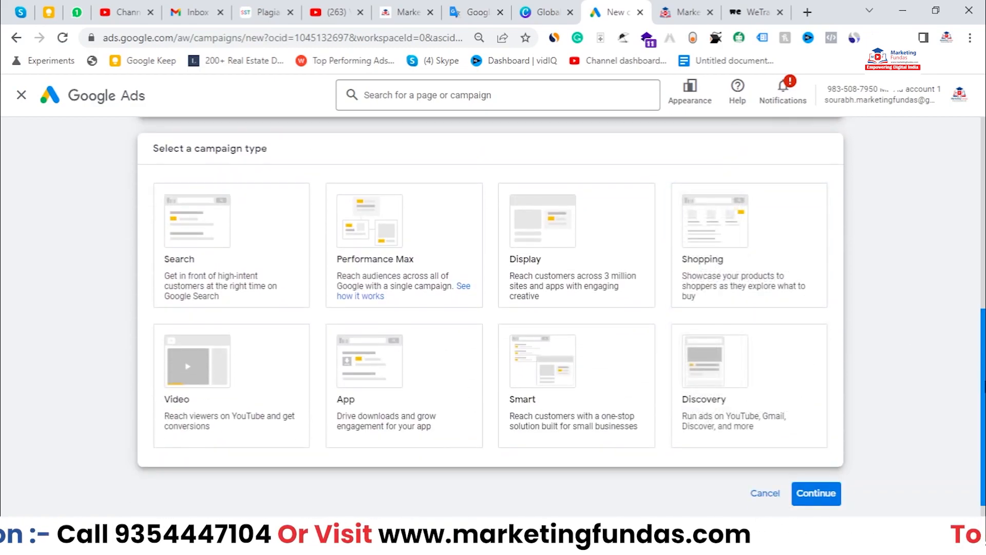
# Select Video as the campaign type
pyautogui.scroll(5, 862, 184)
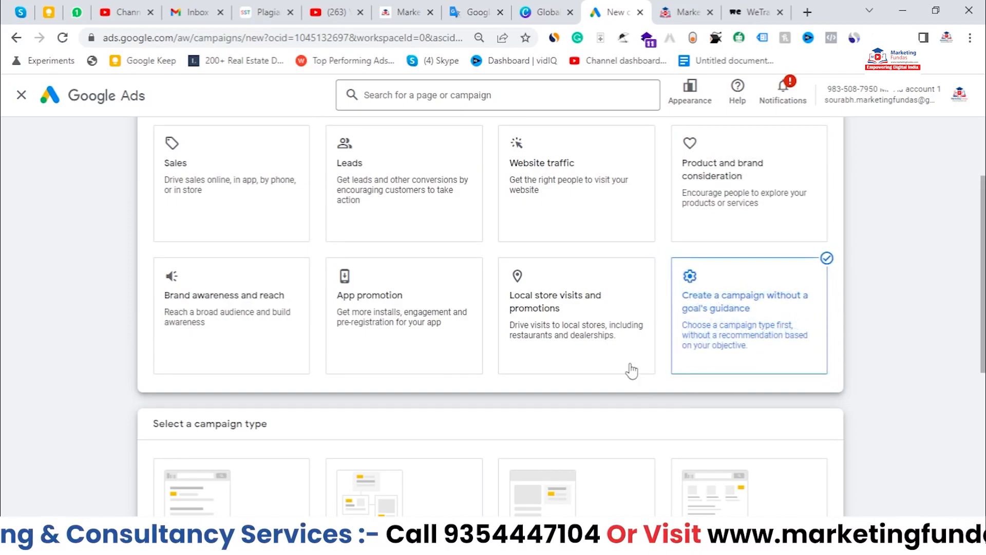
pyautogui.scroll(-1, 787, 458)
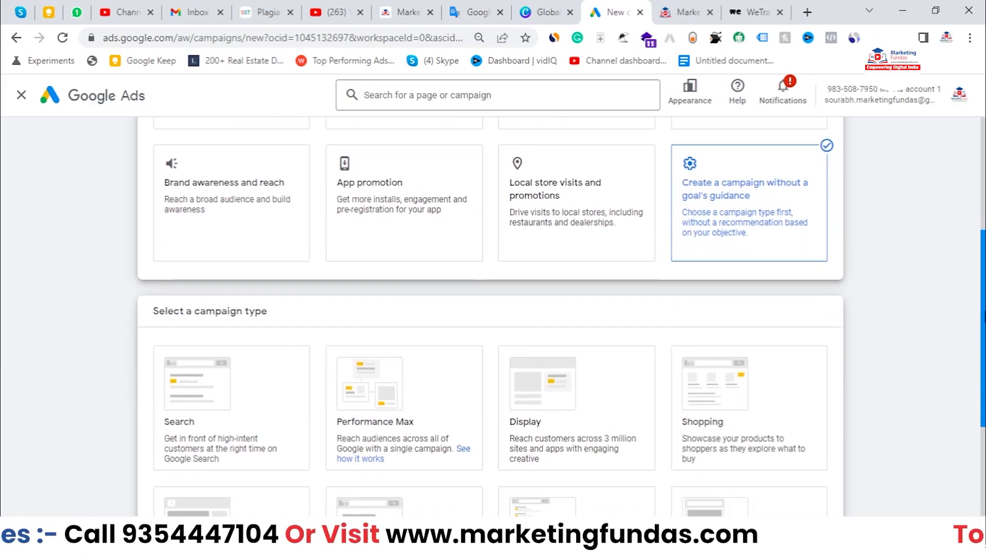
pyautogui.scroll(-3, 491, 303)
pyautogui.scroll(-1, 454, 401)
pyautogui.click(268, 315)
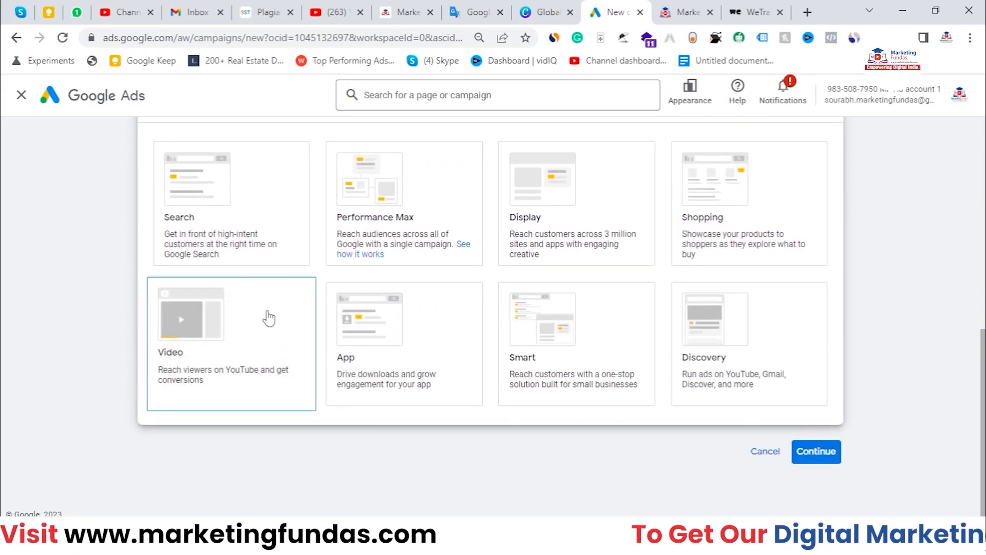
pyautogui.click(234, 370)
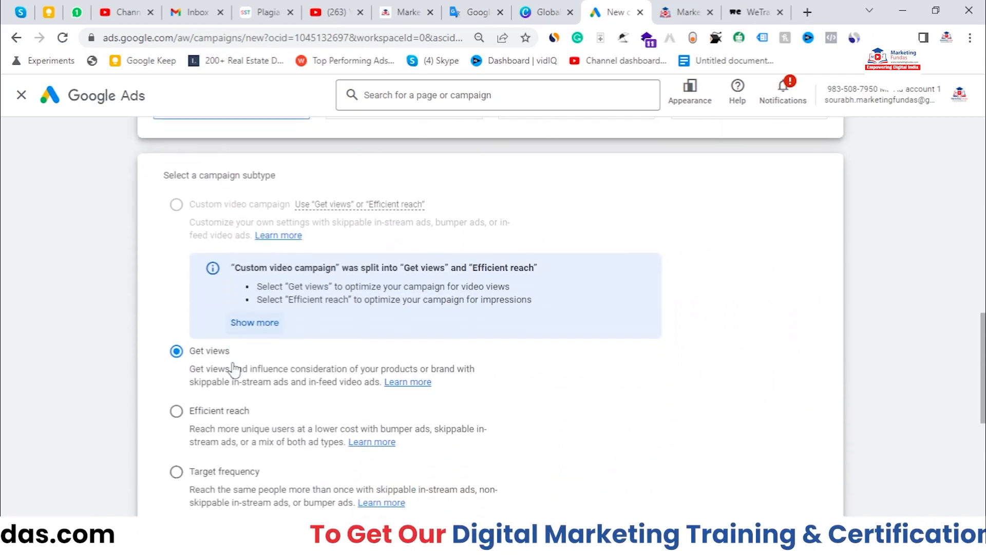
# Review the video campaign subtypes, keep Get views selected and continue to the campaign settings
pyautogui.scroll(1, 619, 280)
pyautogui.scroll(-1, 459, 239)
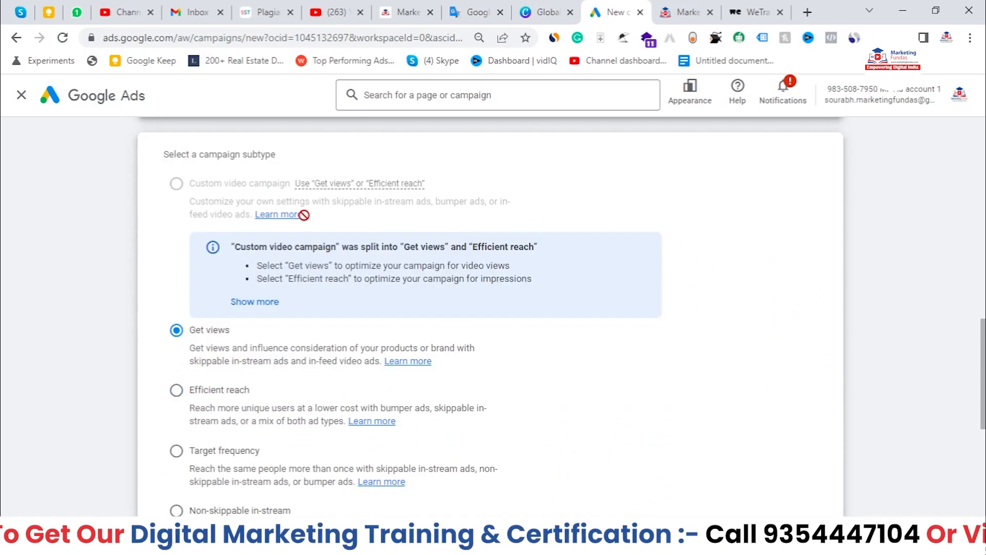
pyautogui.scroll(-1, 299, 201)
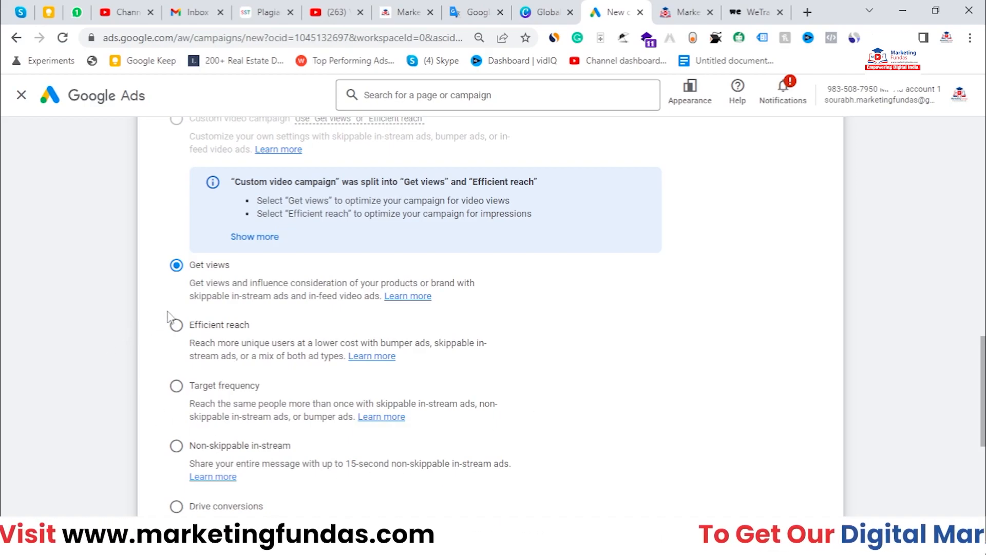
pyautogui.moveTo(209, 303); pyautogui.dragTo(247, 308)
pyautogui.moveTo(308, 304); pyautogui.dragTo(375, 303)
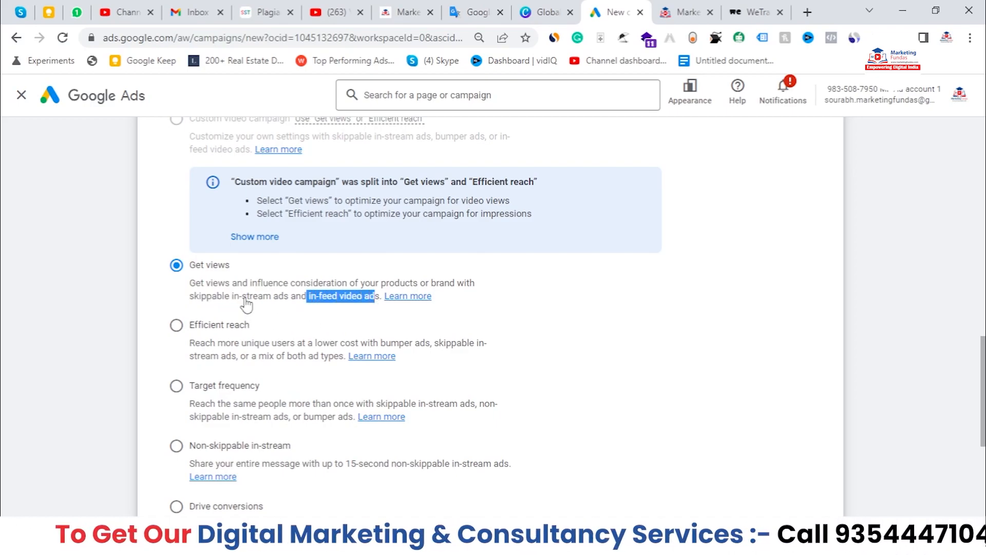
pyautogui.moveTo(176, 301); pyautogui.dragTo(380, 306)
pyautogui.scroll(-3, 683, 383)
pyautogui.scroll(-2, 677, 388)
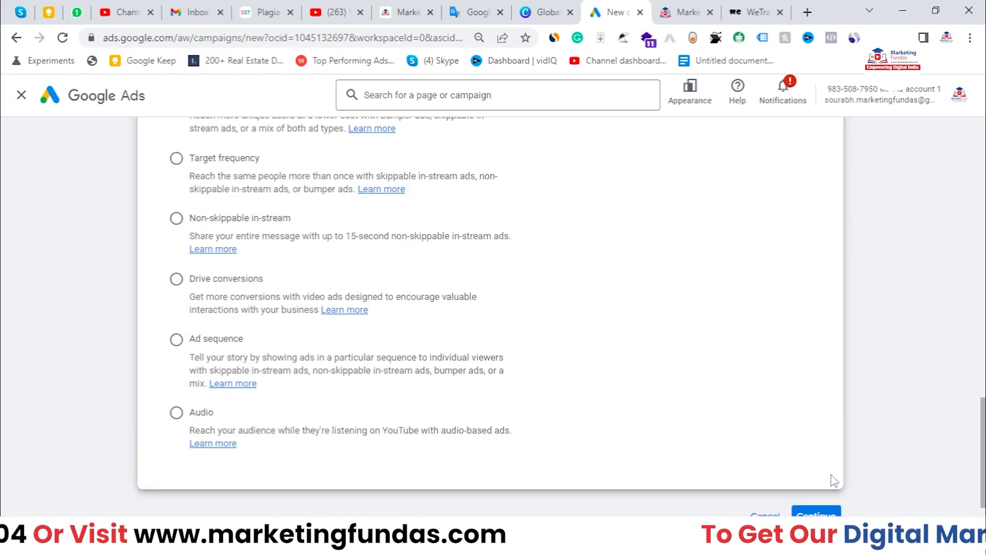
pyautogui.click(817, 511)
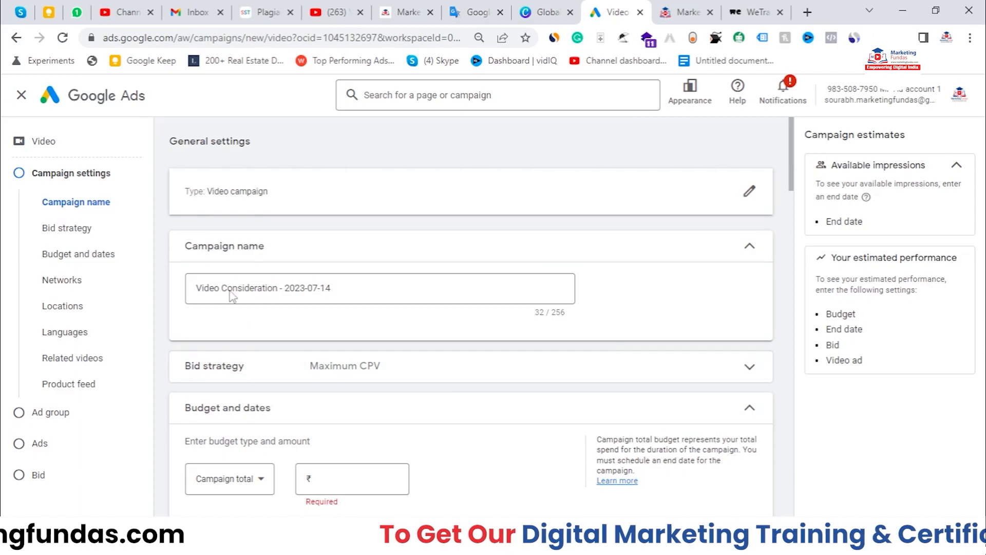
# Examine the campaign name and the bid strategy options in the general settings
pyautogui.click(369, 301)
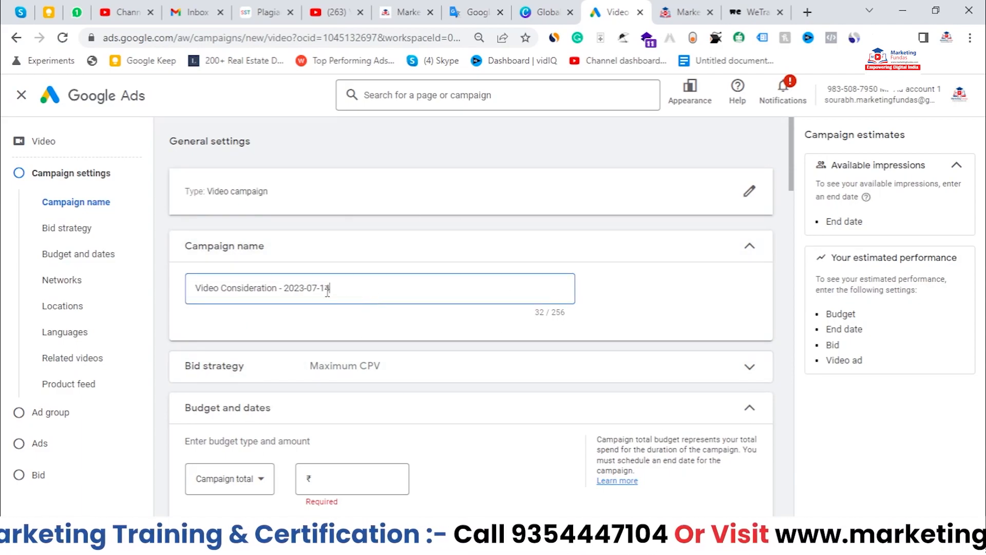
pyautogui.moveTo(344, 288); pyautogui.dragTo(157, 288)
pyautogui.scroll(-1, 516, 310)
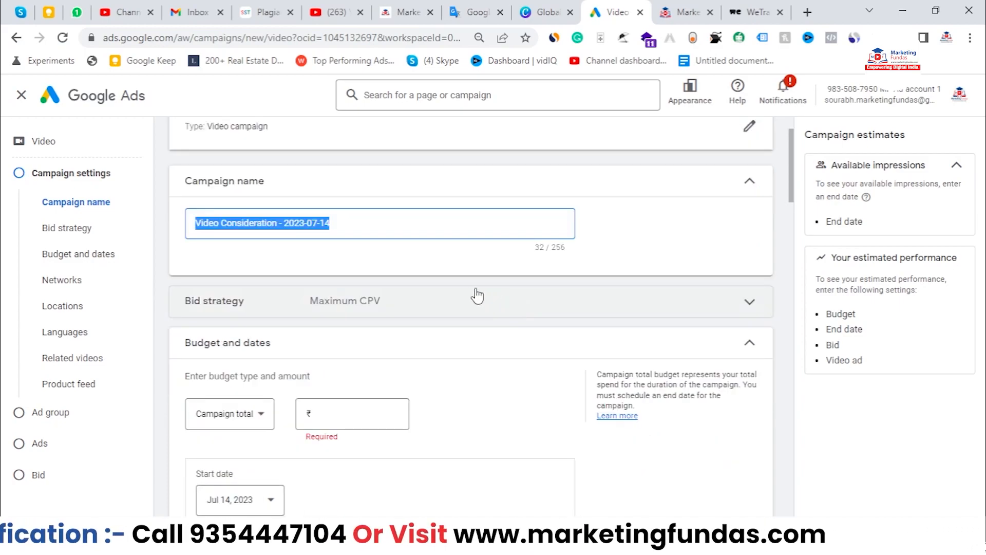
pyautogui.click(282, 268)
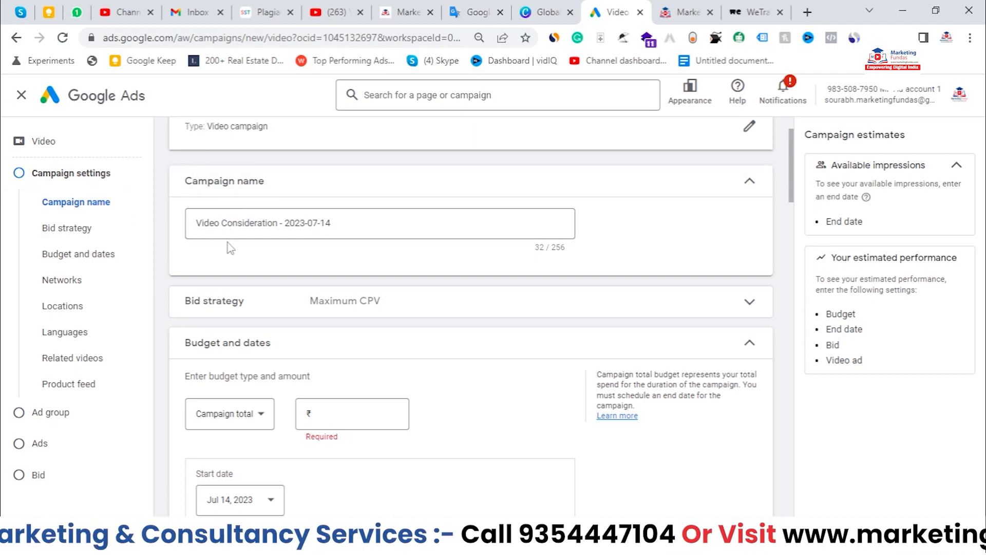
pyautogui.scroll(-4, 227, 247)
pyautogui.scroll(4, 372, 359)
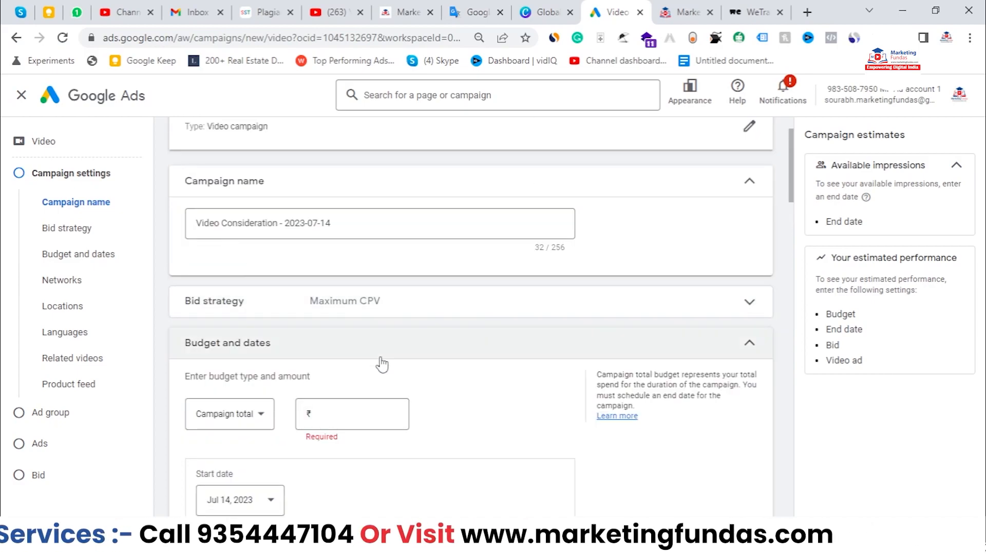
pyautogui.click(466, 307)
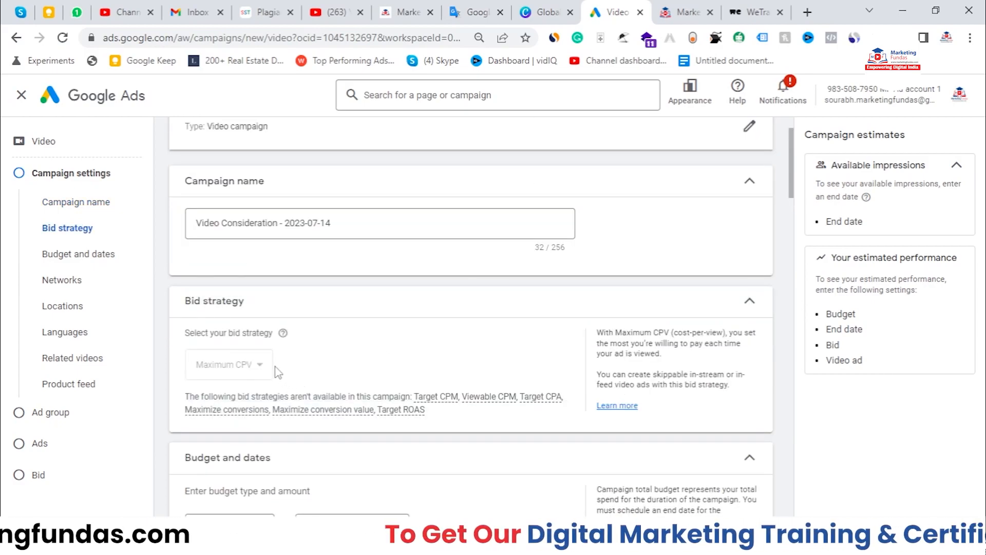
pyautogui.click(347, 365)
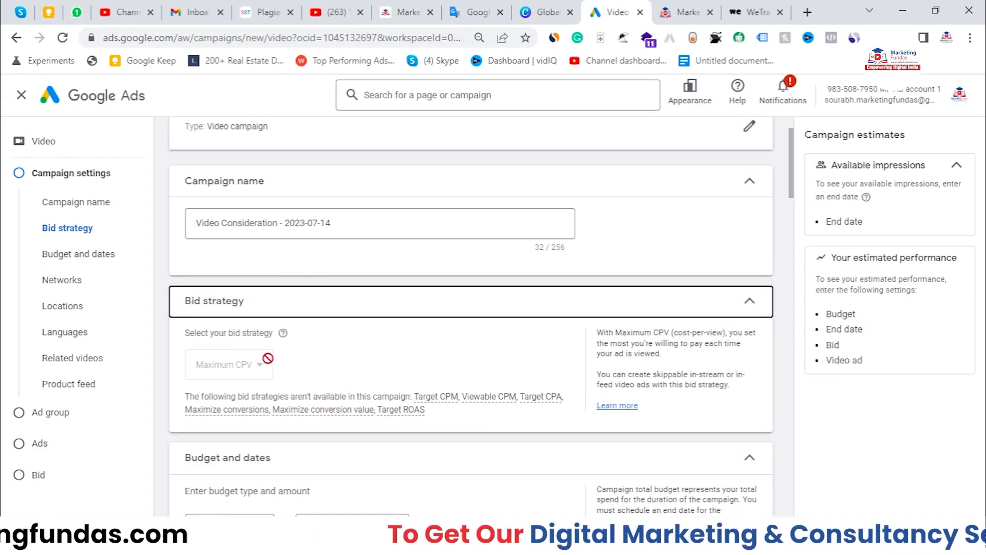
pyautogui.click(407, 318)
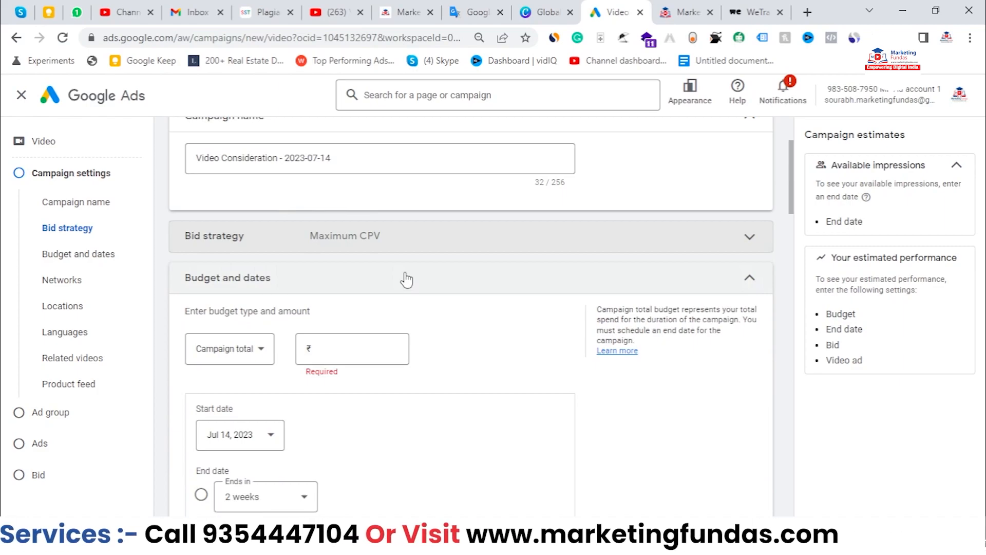
# Set the budget type to Daily with an amount of ₹1,600
pyautogui.scroll(-1, 319, 283)
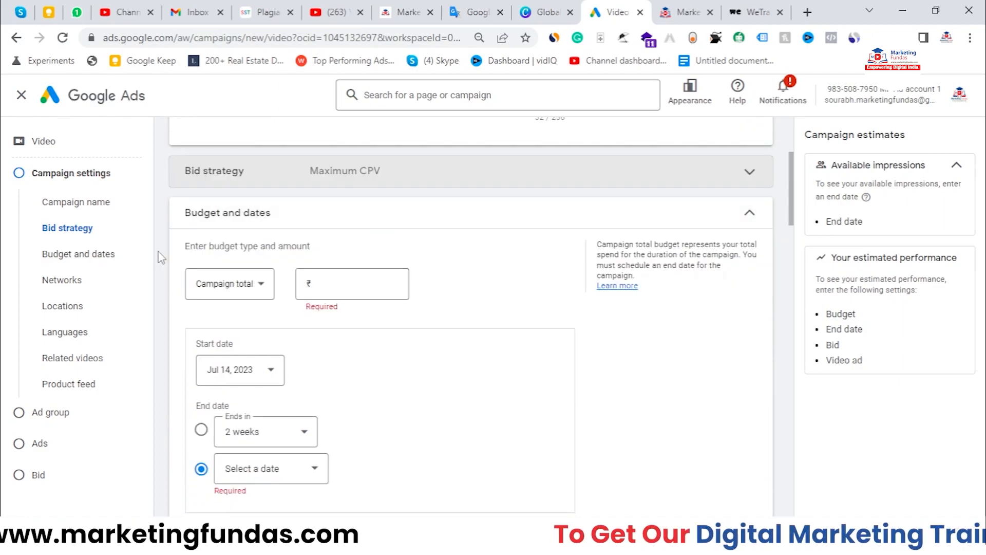
pyautogui.click(329, 288)
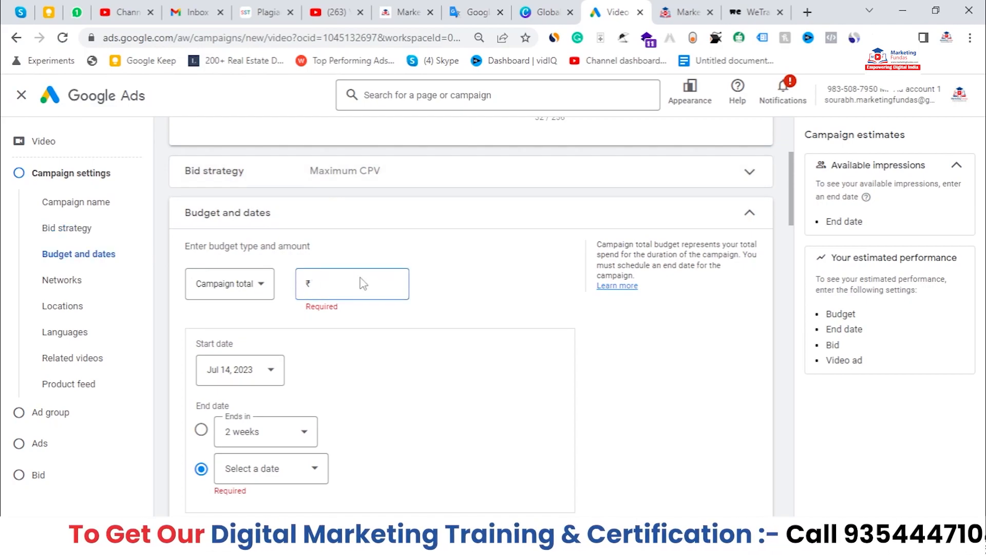
pyautogui.click(264, 288)
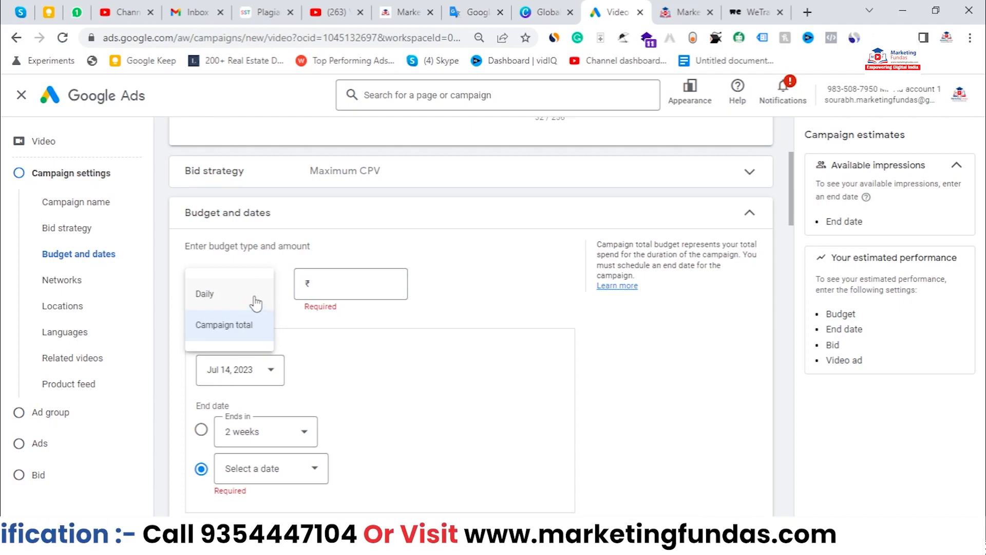
pyautogui.click(256, 303)
pyautogui.click(324, 290)
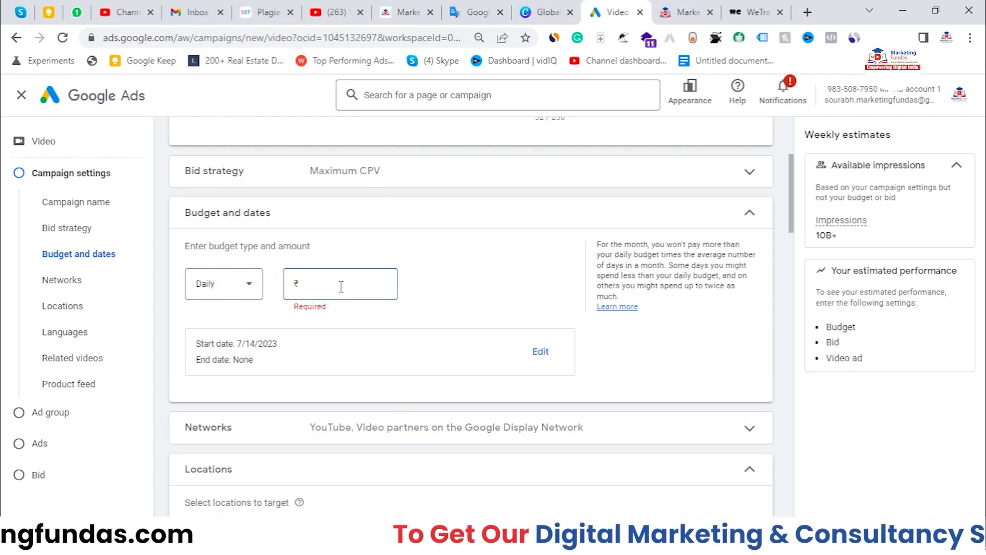
pyautogui.write('200')
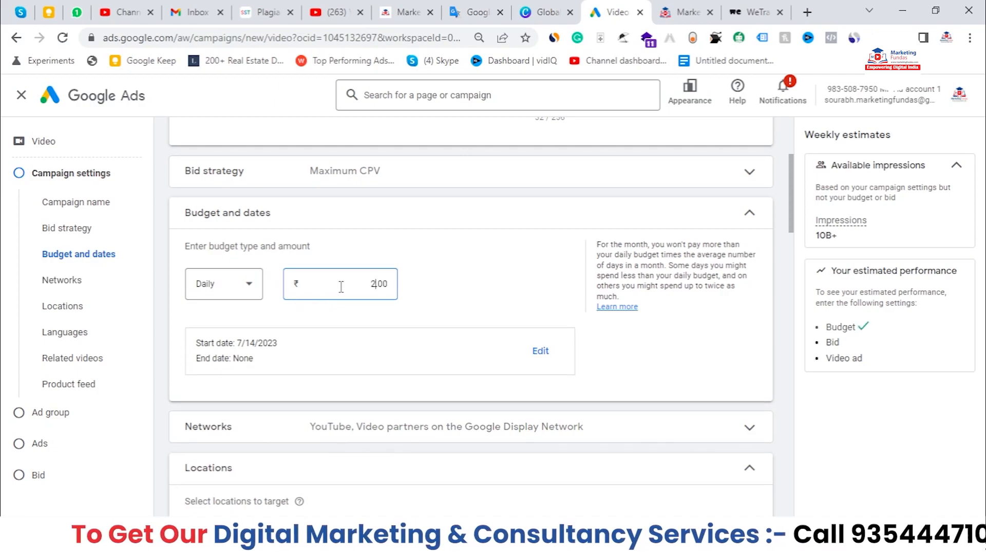
pyautogui.write('1600')
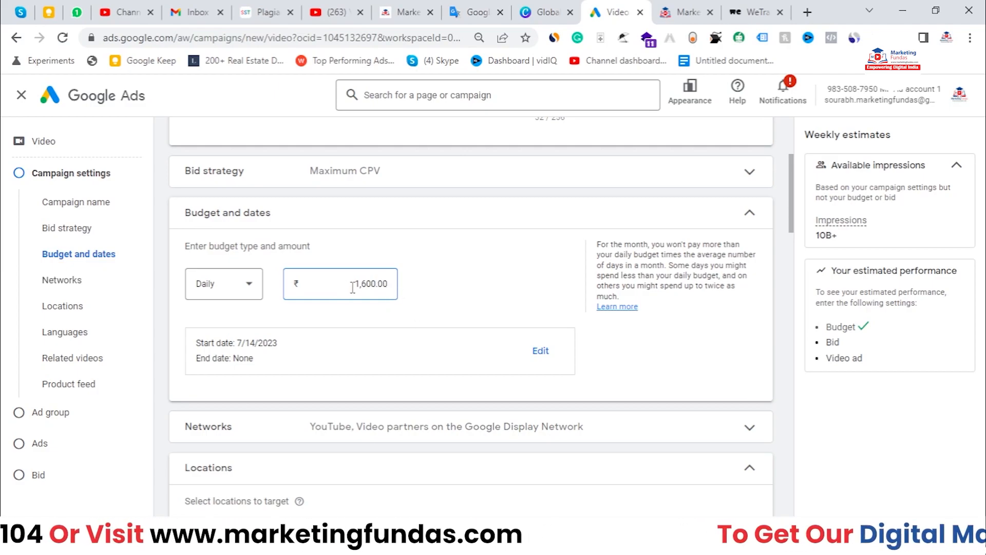
pyautogui.moveTo(353, 287); pyautogui.dragTo(394, 289)
pyautogui.click(390, 316)
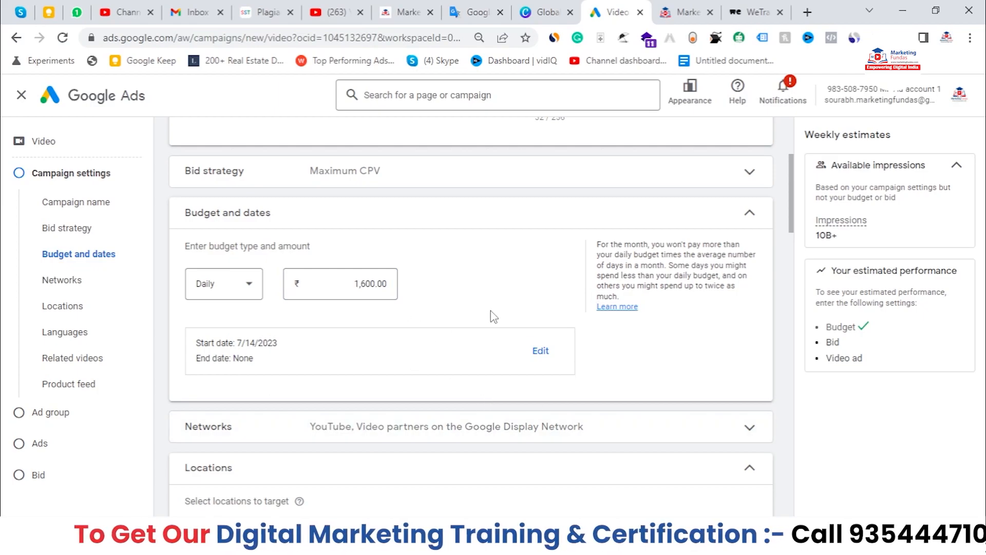
# Open the campaign dates and check the start and end date options
pyautogui.click(540, 350)
pyautogui.click(270, 378)
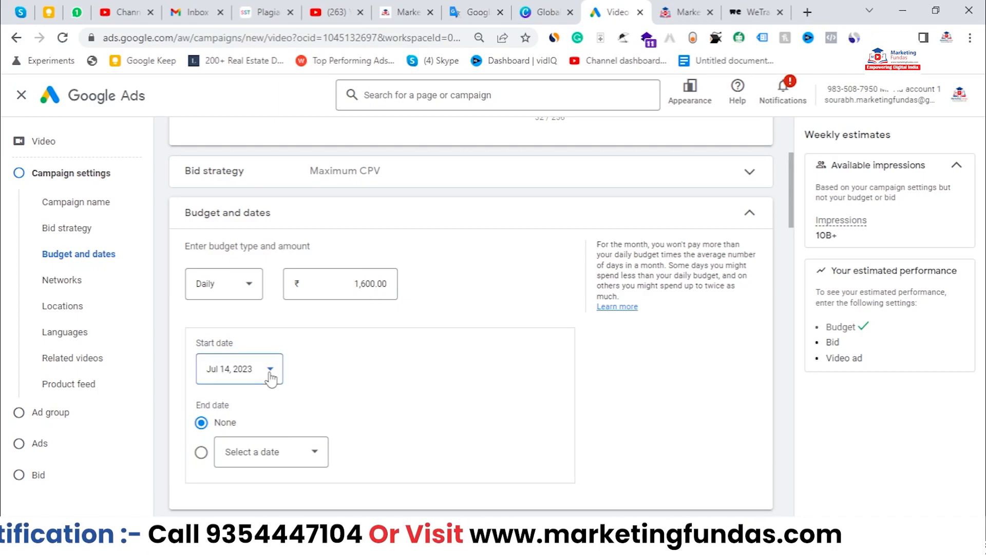
pyautogui.click(326, 281)
pyautogui.click(494, 239)
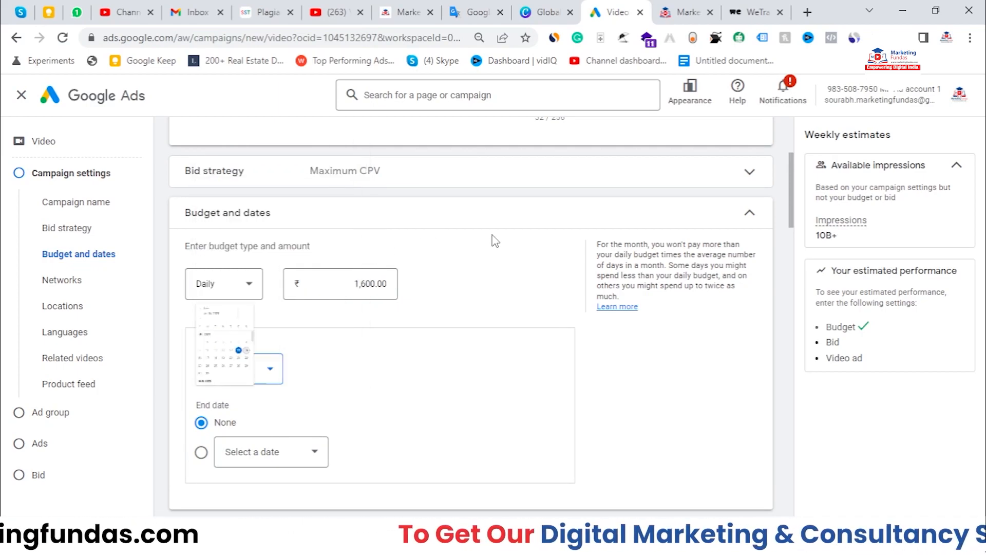
# Exclude video partners on the Google Display Network from the campaign's networks, keeping only YouTube
pyautogui.scroll(-3, 514, 315)
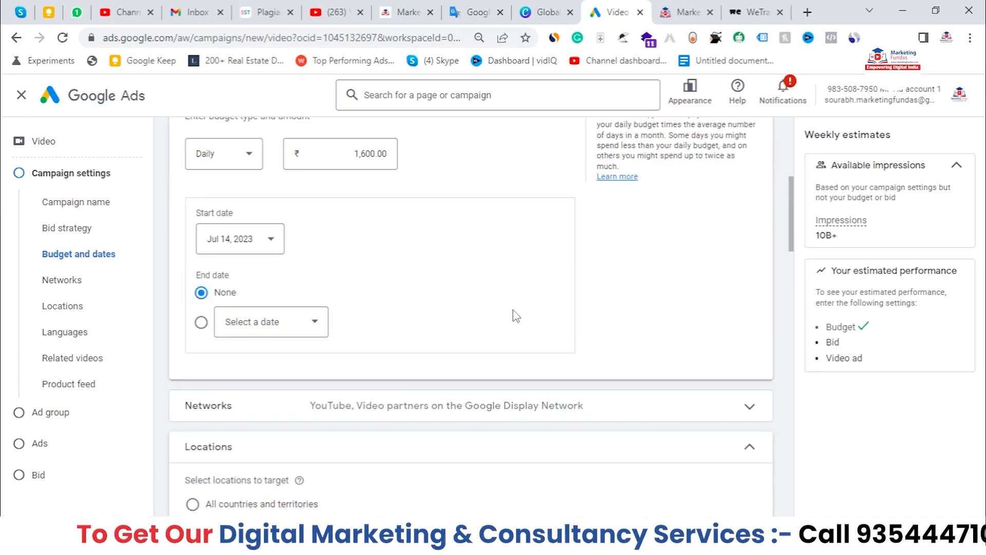
pyautogui.scroll(1, 488, 318)
pyautogui.scroll(-3, 445, 380)
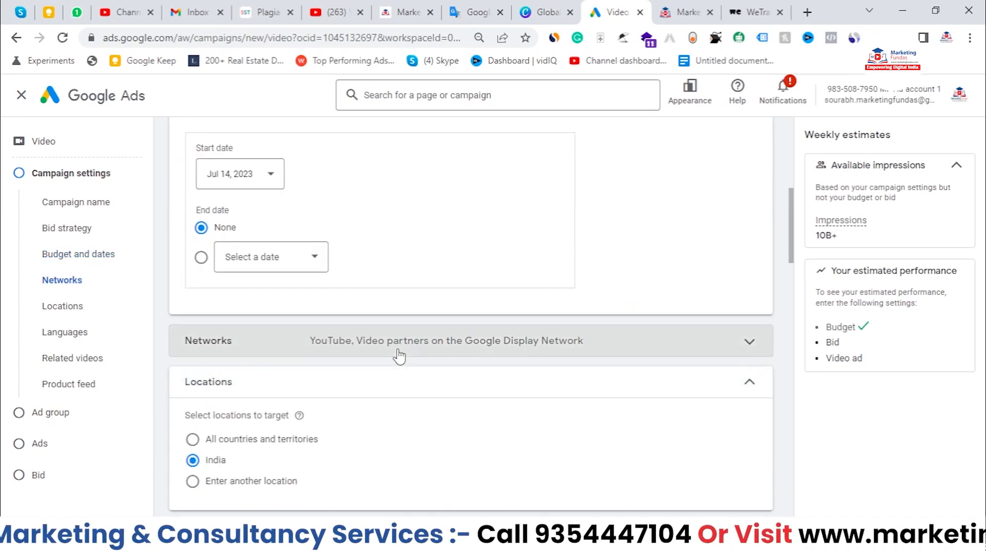
pyautogui.click(395, 343)
pyautogui.scroll(-1, 392, 354)
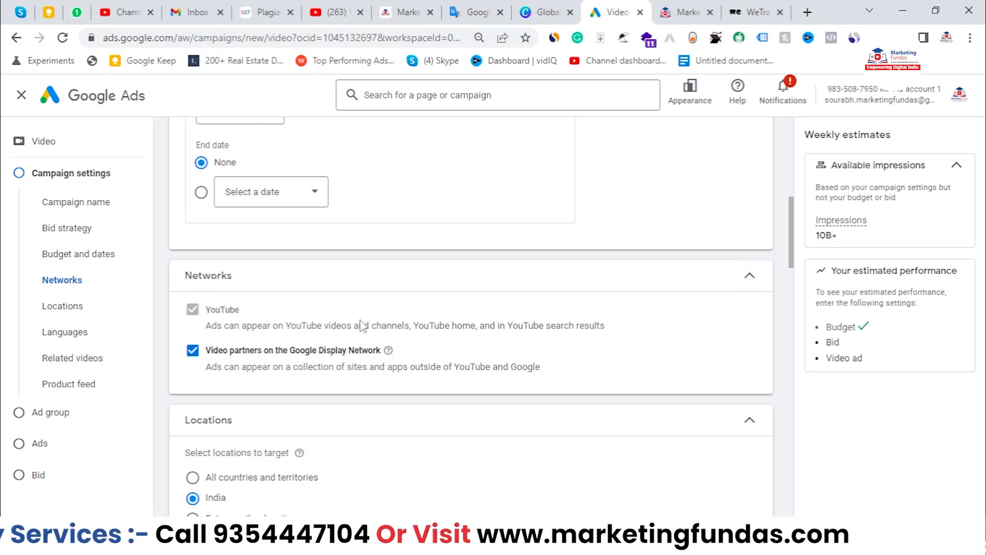
pyautogui.moveTo(210, 353); pyautogui.dragTo(381, 359)
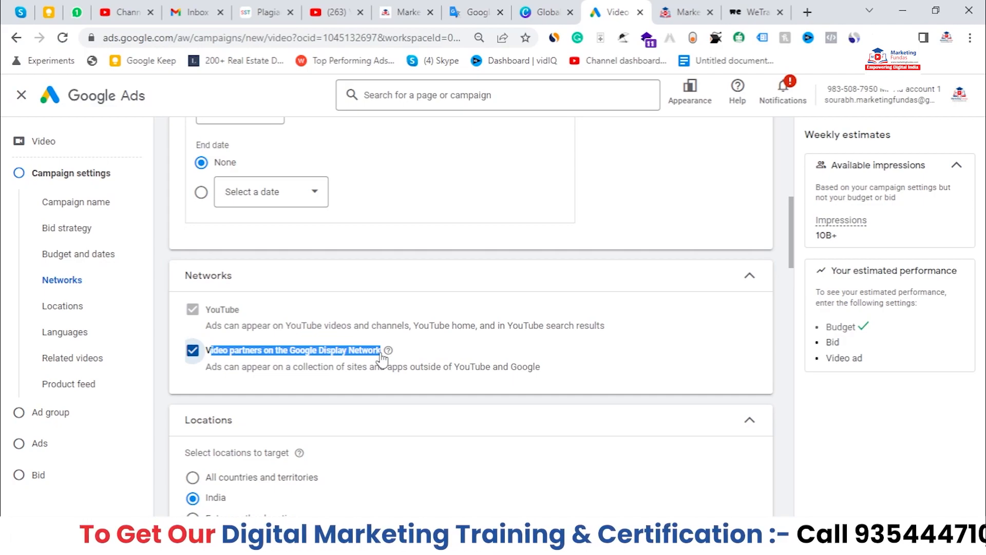
pyautogui.click(193, 350)
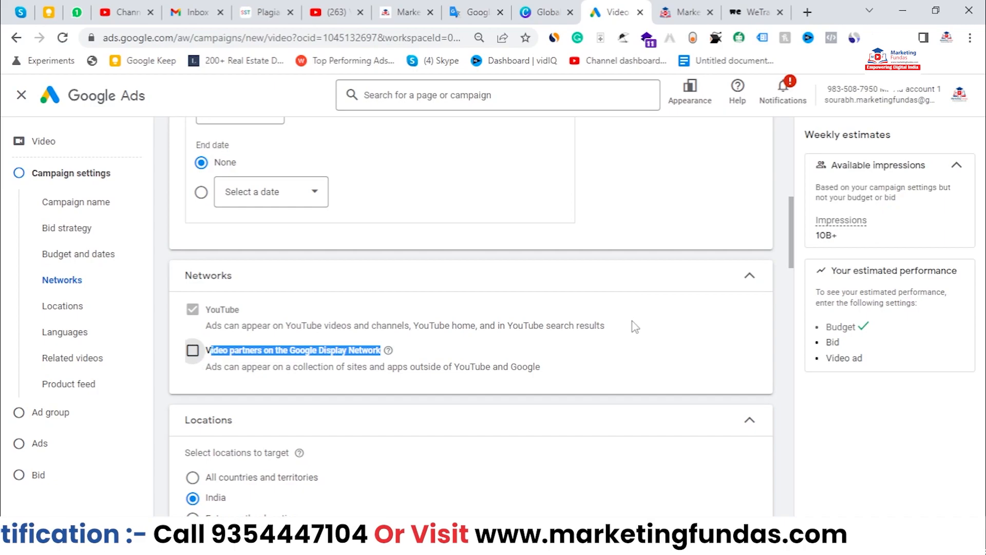
pyautogui.click(281, 318)
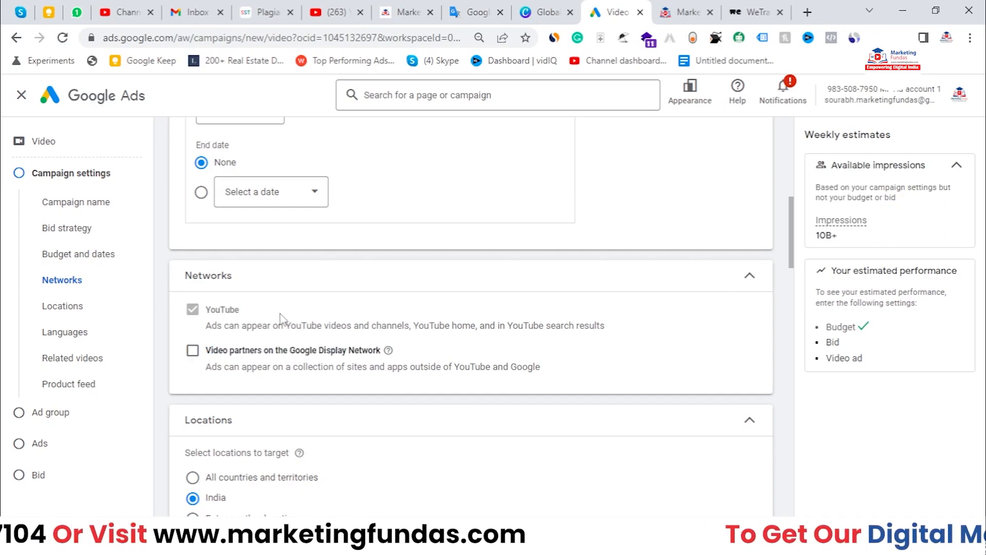
pyautogui.click(465, 286)
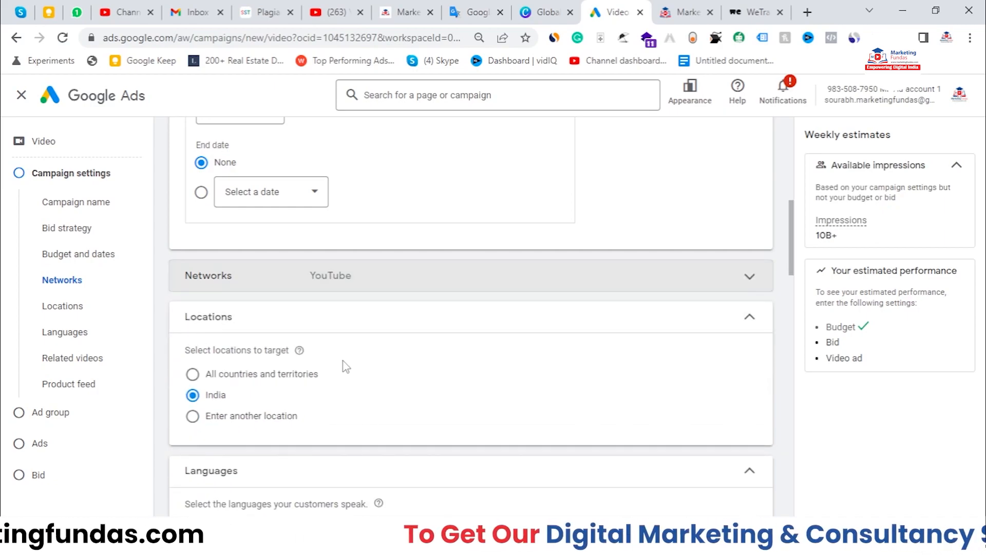
pyautogui.click(351, 282)
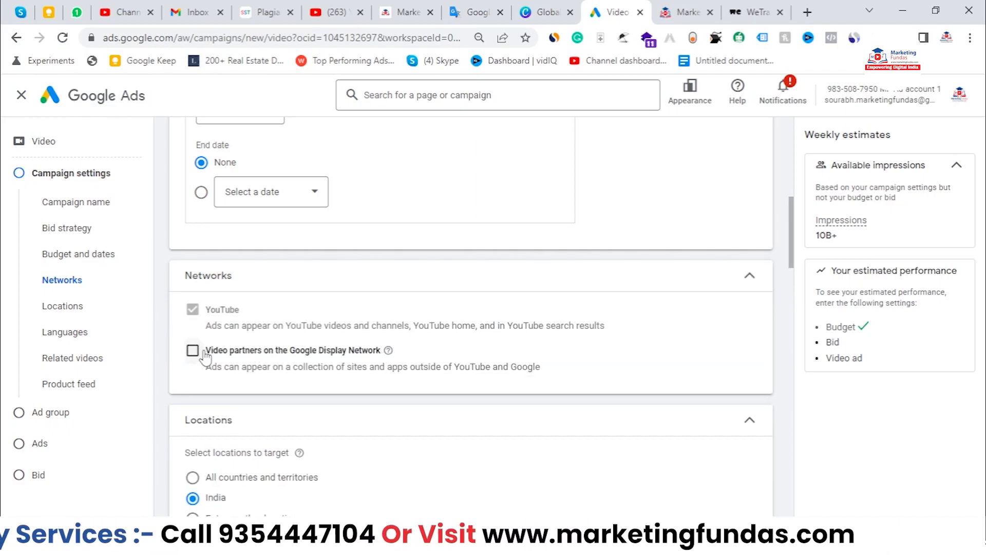
pyautogui.moveTo(296, 352); pyautogui.dragTo(387, 351)
pyautogui.click(451, 282)
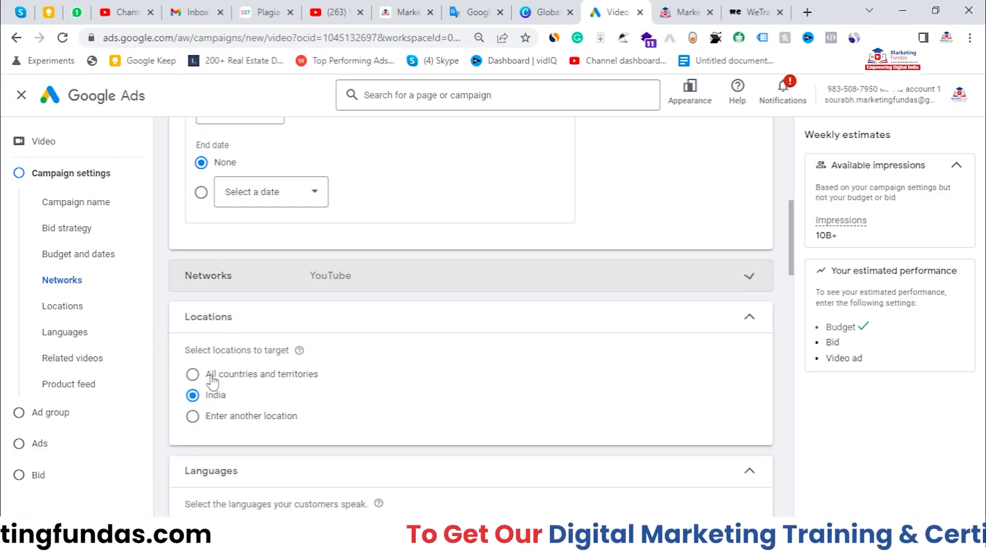
# Open the advanced search for entering another target location, cancel it and set the location target back to India
pyautogui.scroll(-1, 231, 360)
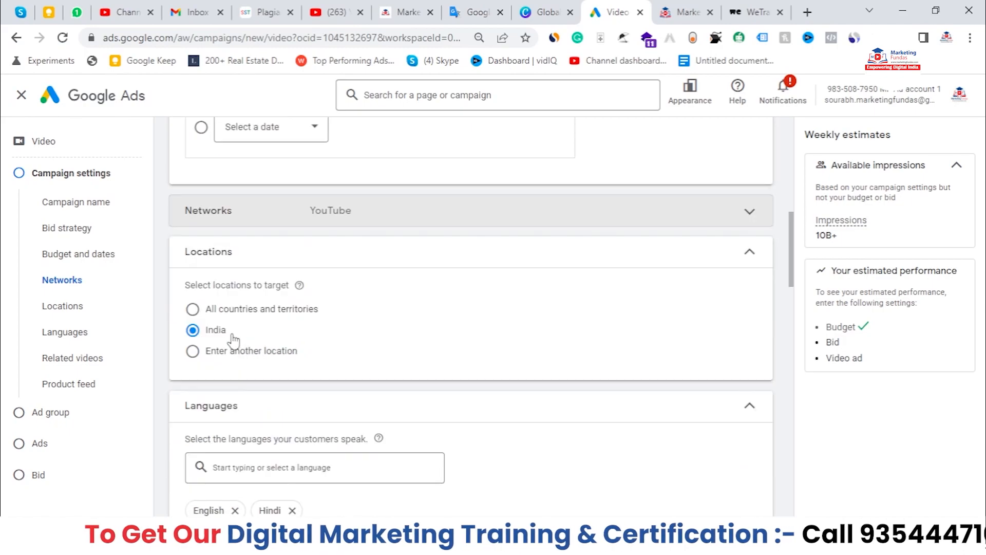
pyautogui.click(193, 351)
pyautogui.click(318, 393)
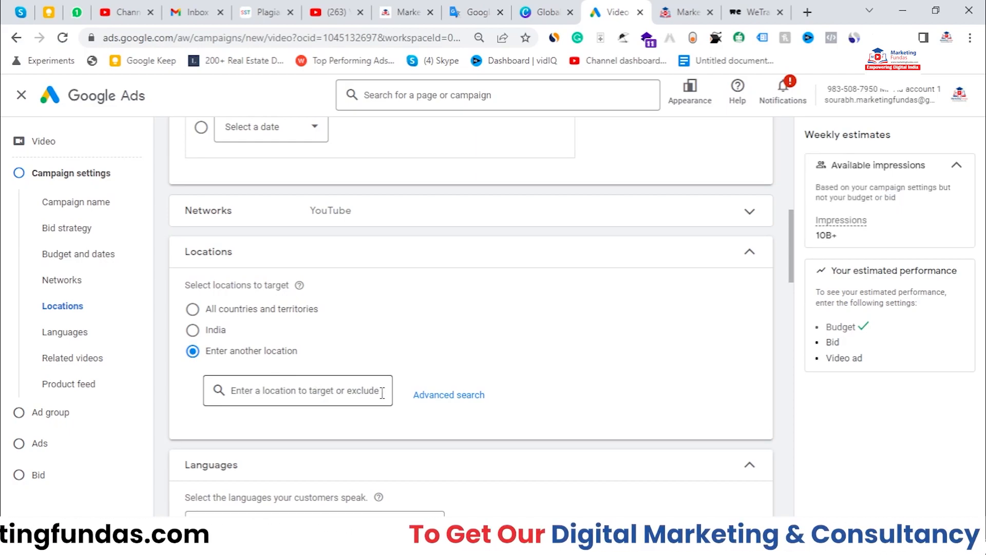
pyautogui.click(434, 395)
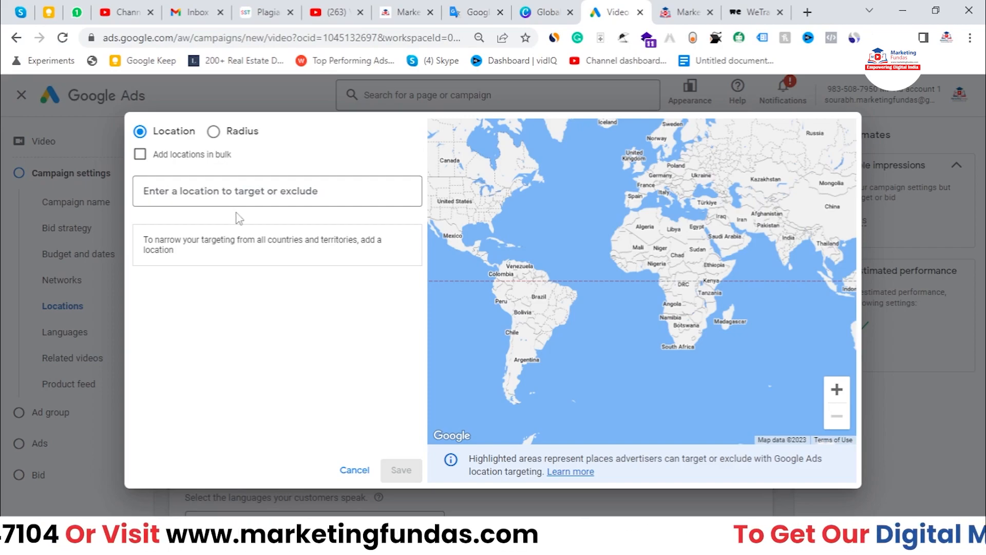
pyautogui.click(347, 476)
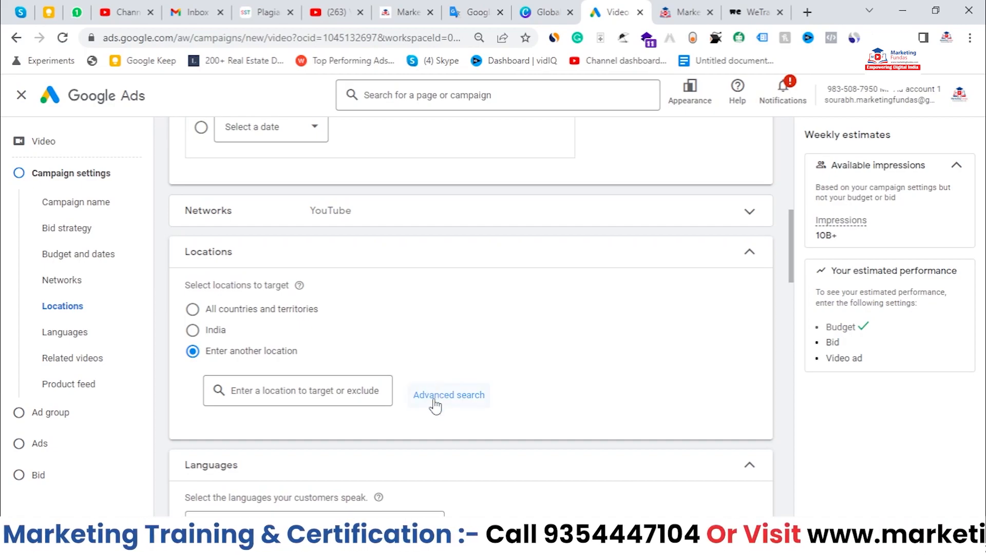
pyautogui.click(192, 331)
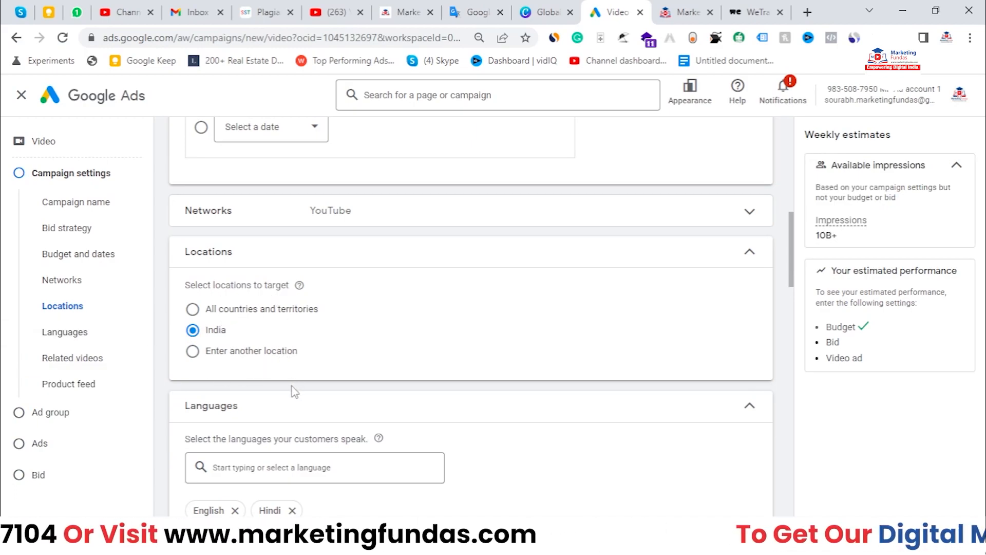
pyautogui.moveTo(234, 333); pyautogui.dragTo(209, 340)
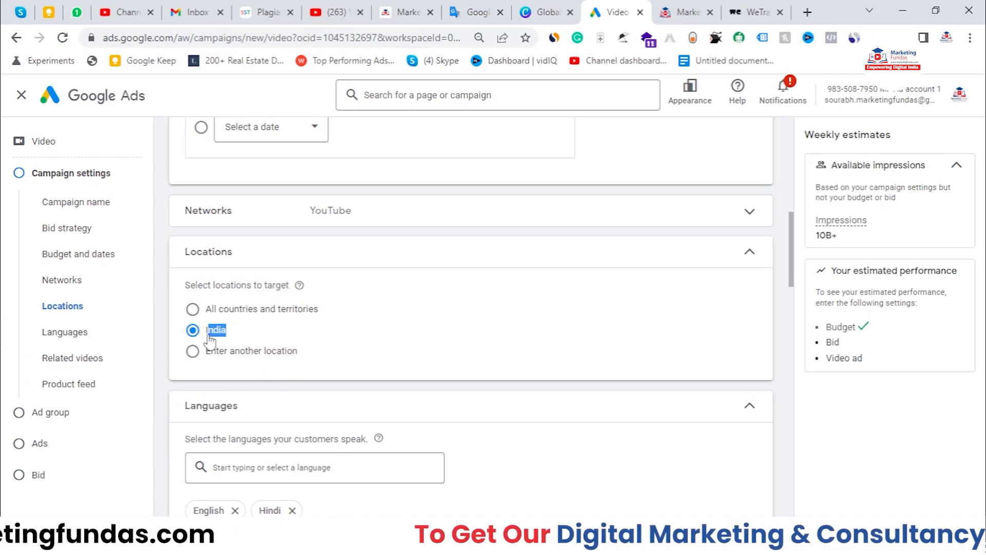
# Examine the customer language settings of the campaign
pyautogui.scroll(-1, 210, 340)
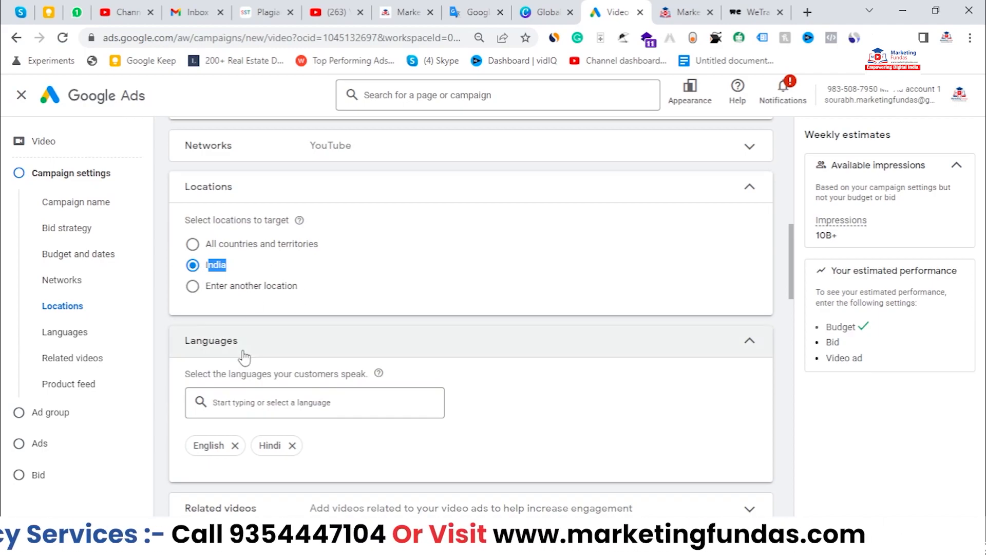
pyautogui.scroll(-1, 367, 340)
pyautogui.moveTo(192, 284); pyautogui.dragTo(310, 293)
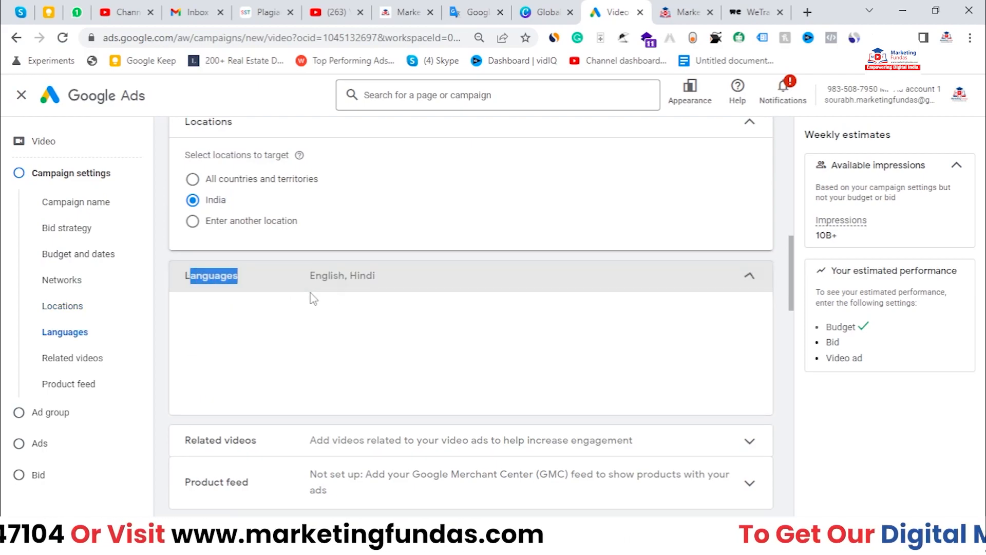
pyautogui.scroll(-1, 317, 292)
pyautogui.click(384, 212)
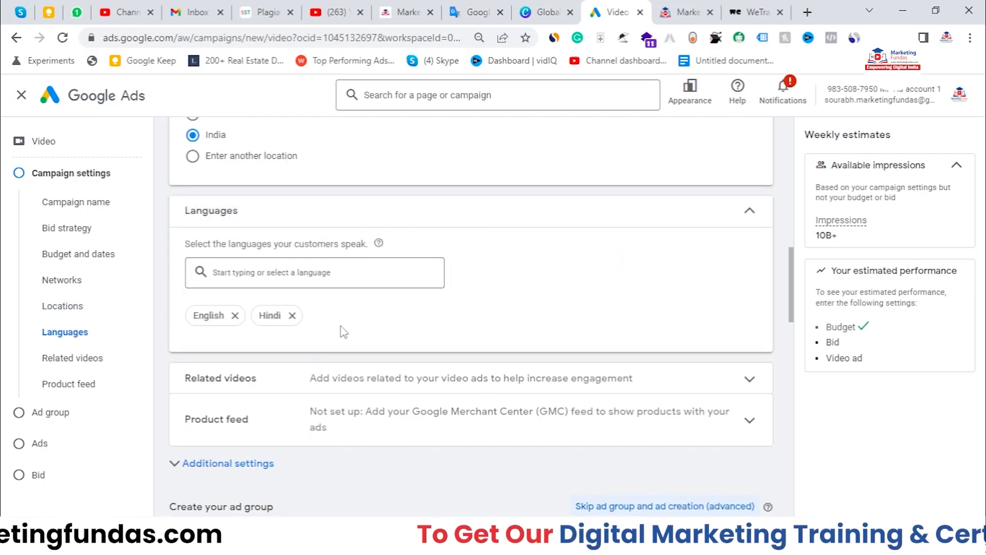
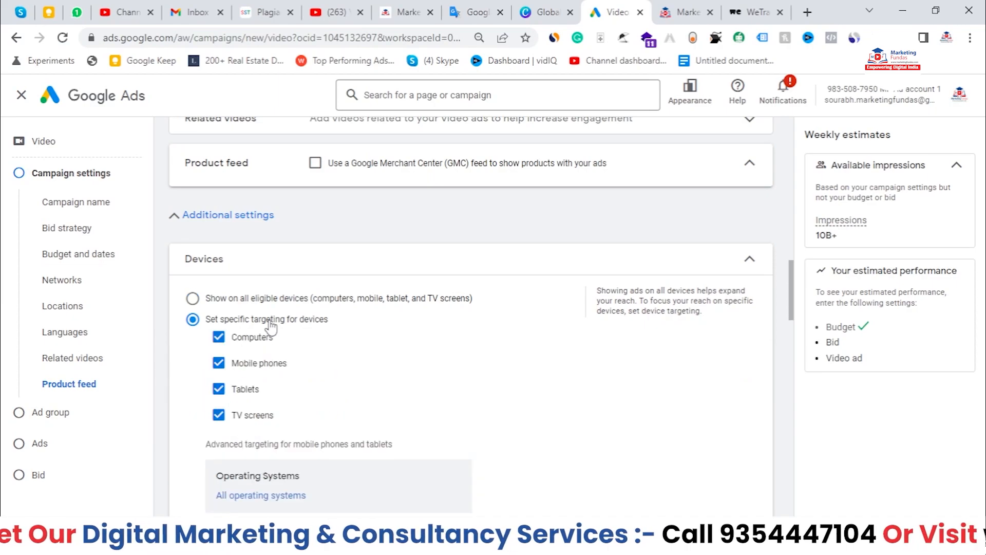
# Limit the specific device targeting to tablets by excluding TV screens, computers and mobile phones
pyautogui.click(218, 415)
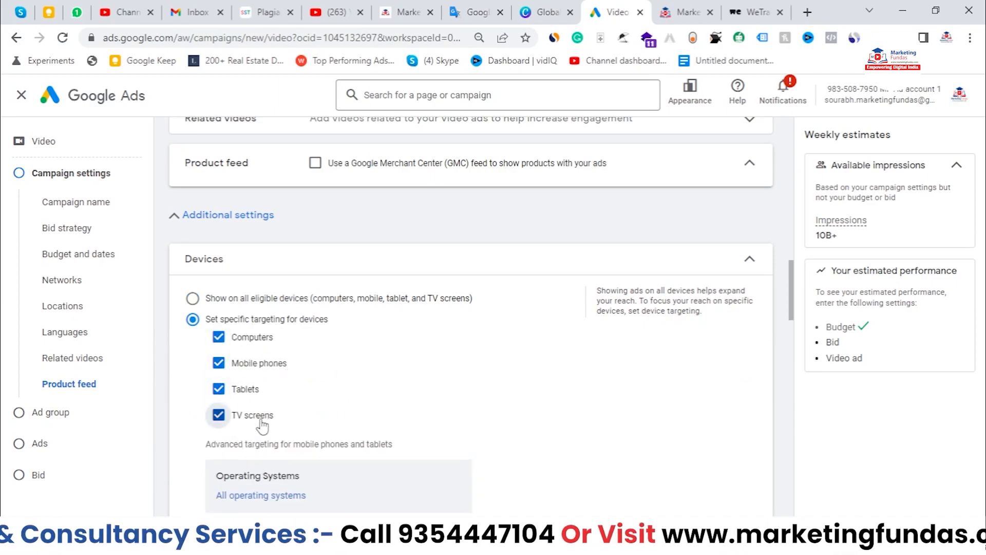
pyautogui.click(218, 336)
pyautogui.click(218, 362)
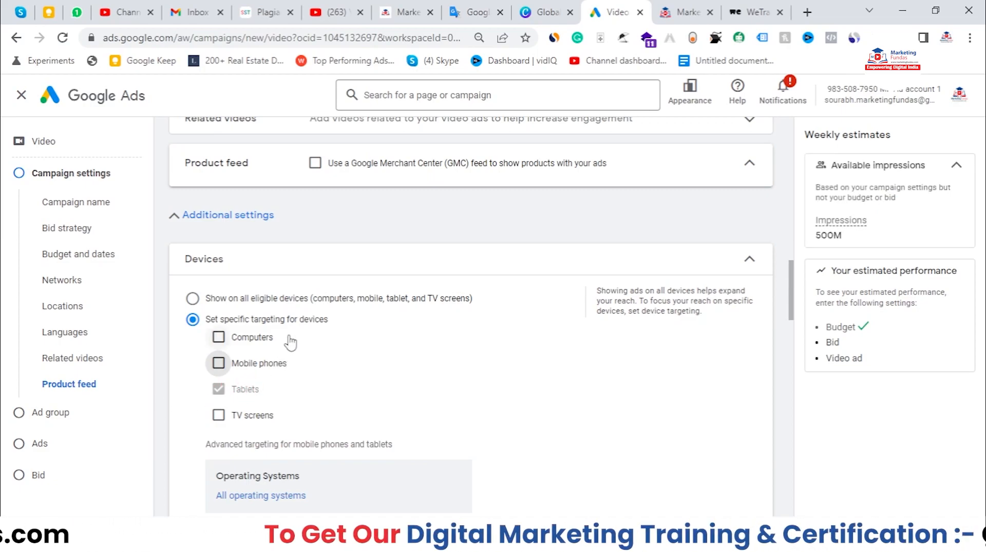
# Browse the Android brands available for device model targeting and leave the selection without choosing any
pyautogui.scroll(-3, 315, 344)
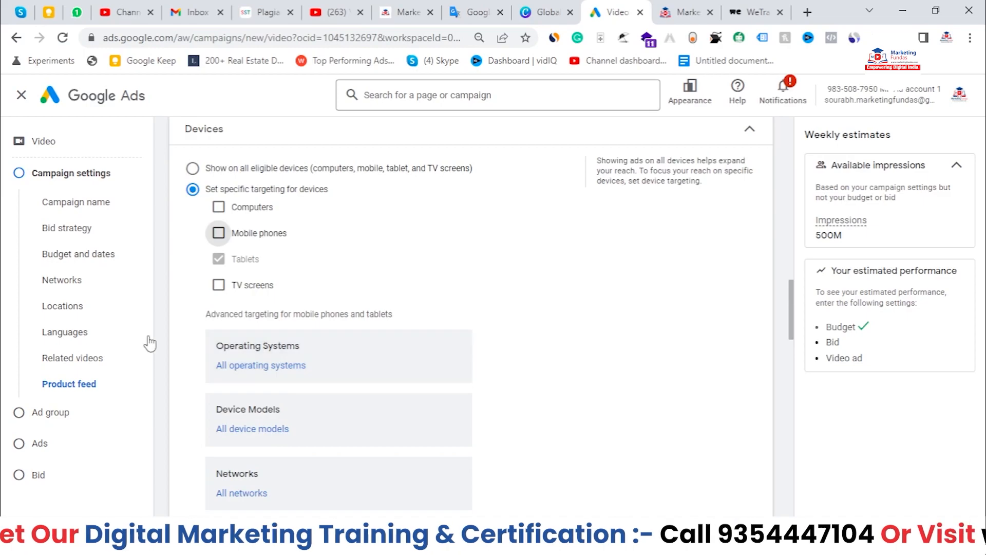
pyautogui.scroll(-1, 265, 323)
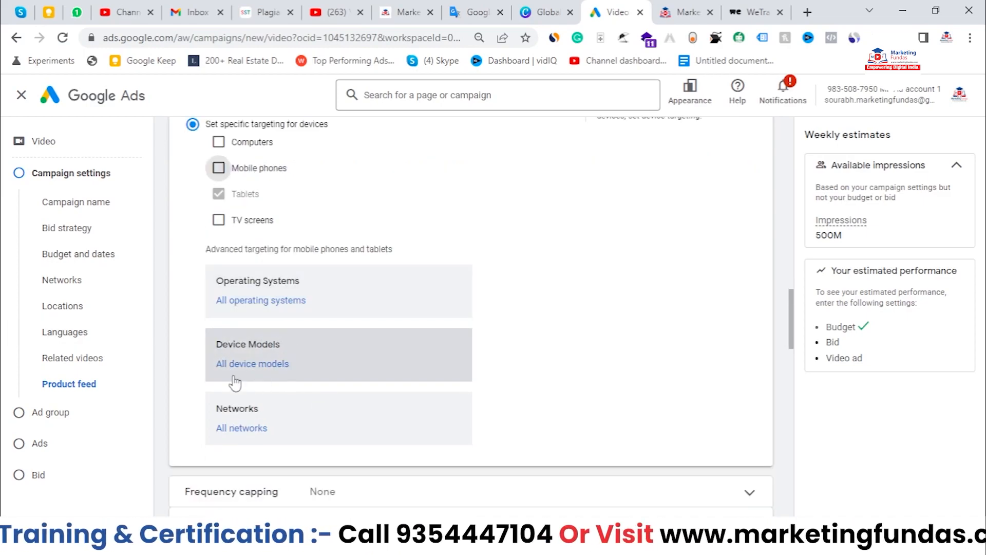
pyautogui.click(258, 373)
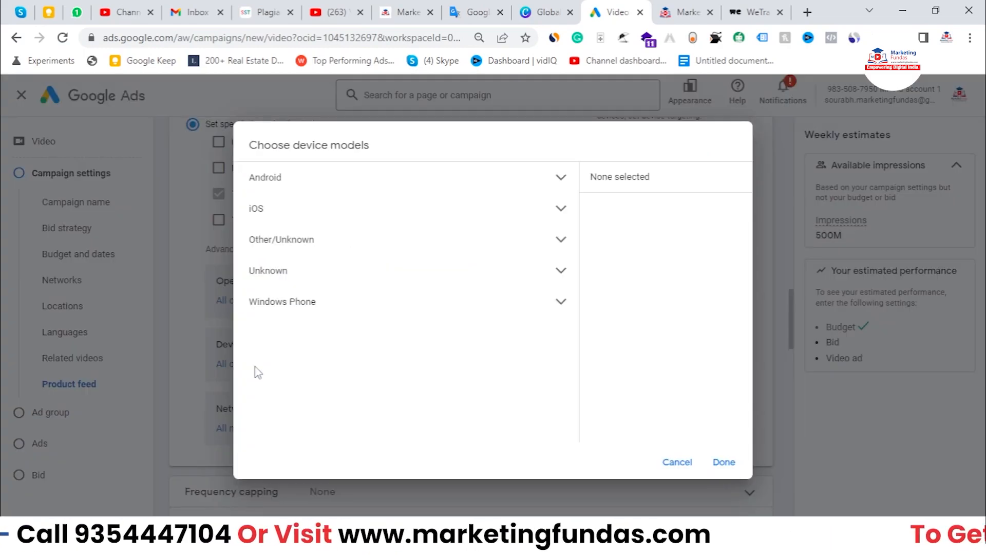
pyautogui.click(364, 186)
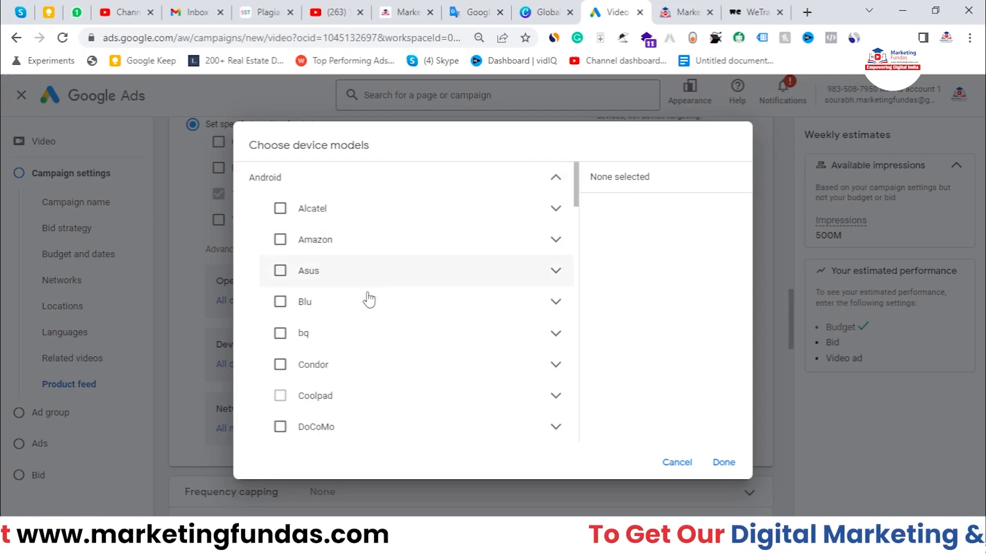
pyautogui.scroll(-3, 341, 414)
pyautogui.scroll(3, 341, 416)
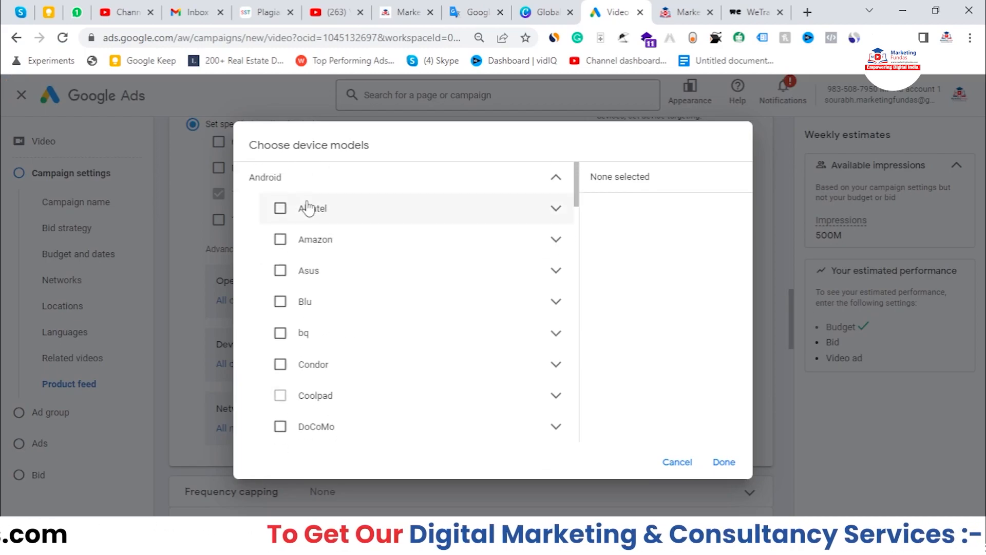
pyautogui.click(309, 177)
pyautogui.click(674, 462)
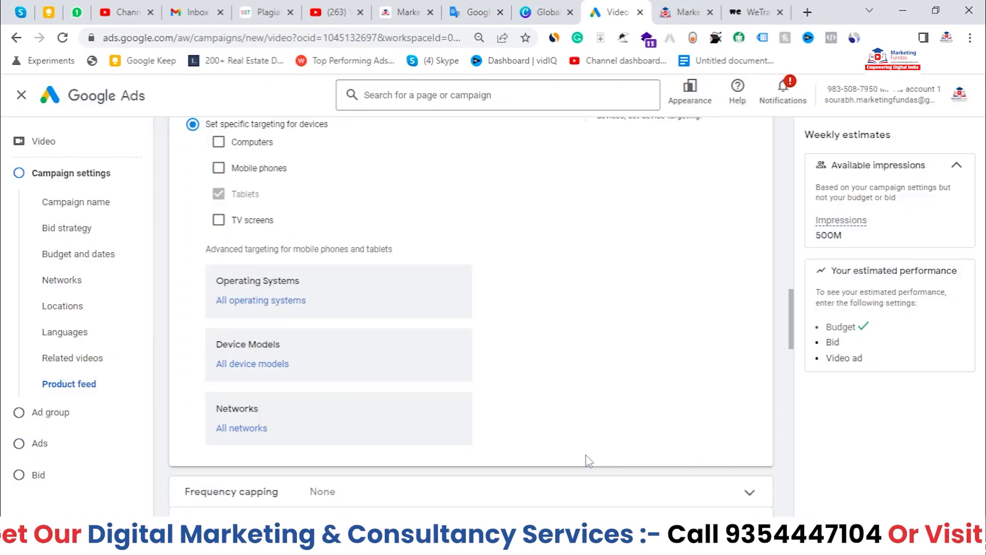
# Try selecting all of India's carriers in the advanced network targeting, review them and cancel the selection
pyautogui.click(260, 433)
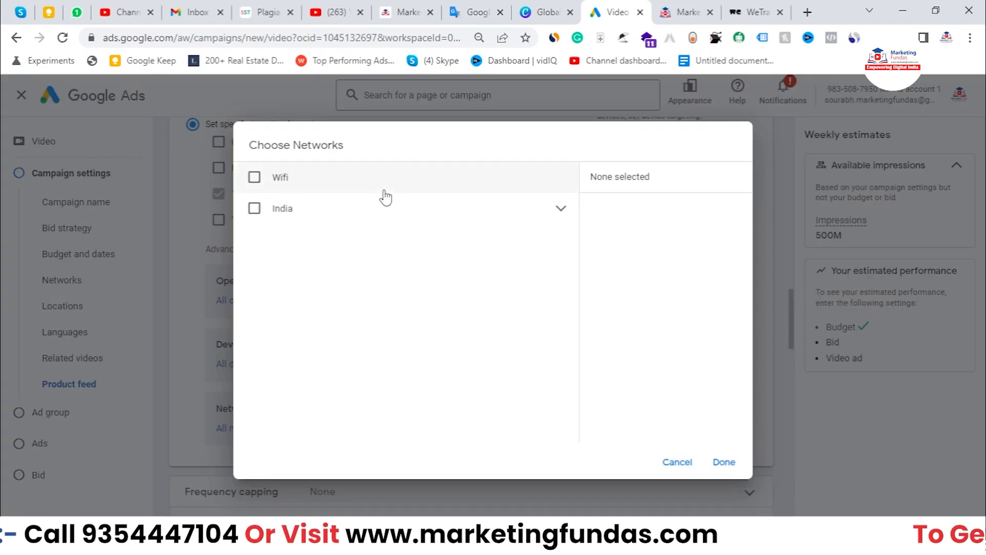
pyautogui.click(421, 220)
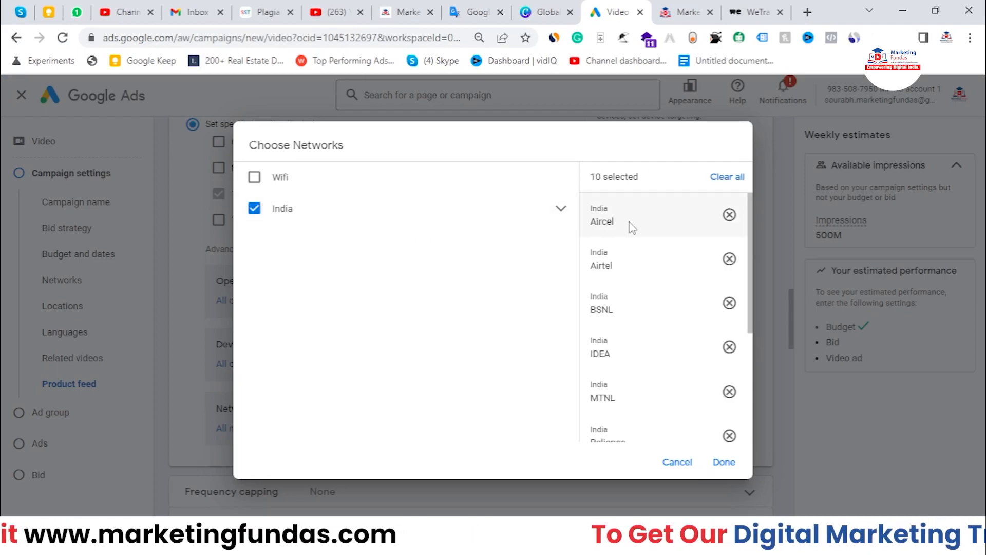
pyautogui.scroll(-4, 632, 227)
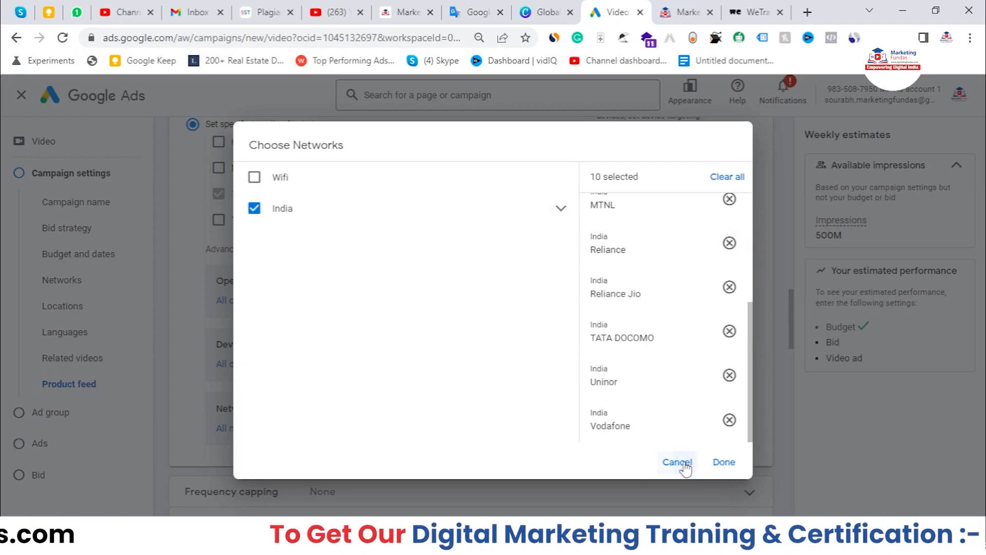
pyautogui.click(677, 462)
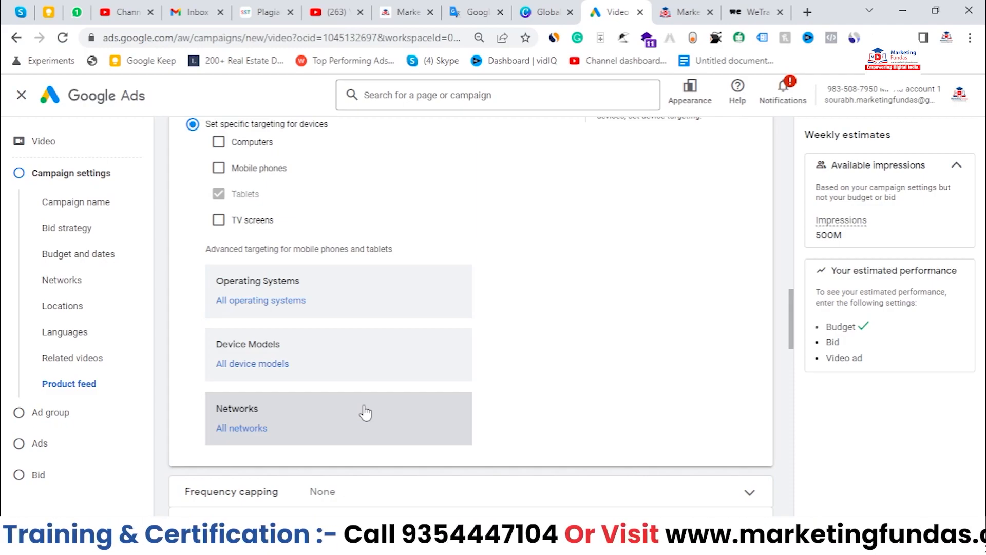
# Set the campaign to show on all eligible devices and collapse the device settings
pyautogui.scroll(3, 365, 412)
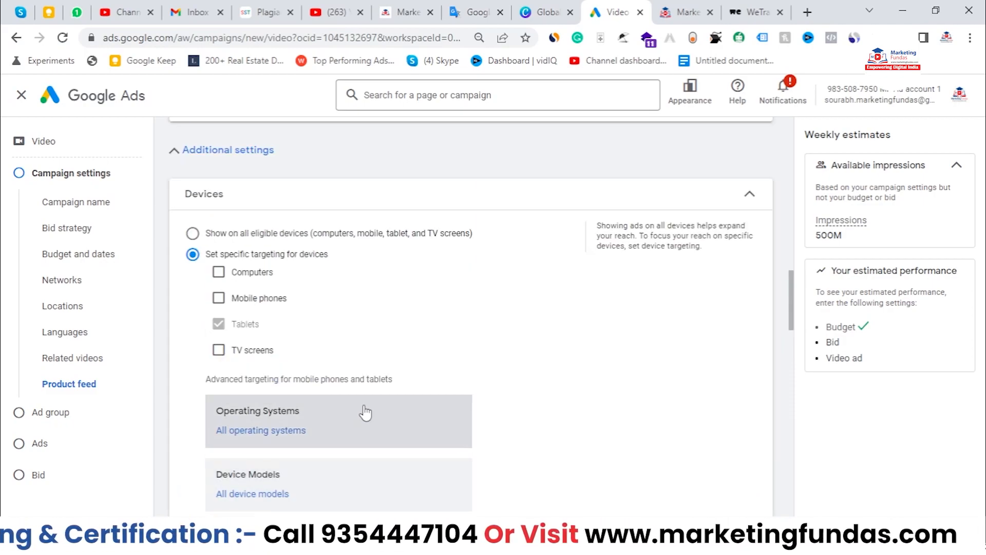
pyautogui.click(193, 233)
pyautogui.moveTo(210, 233); pyautogui.dragTo(480, 242)
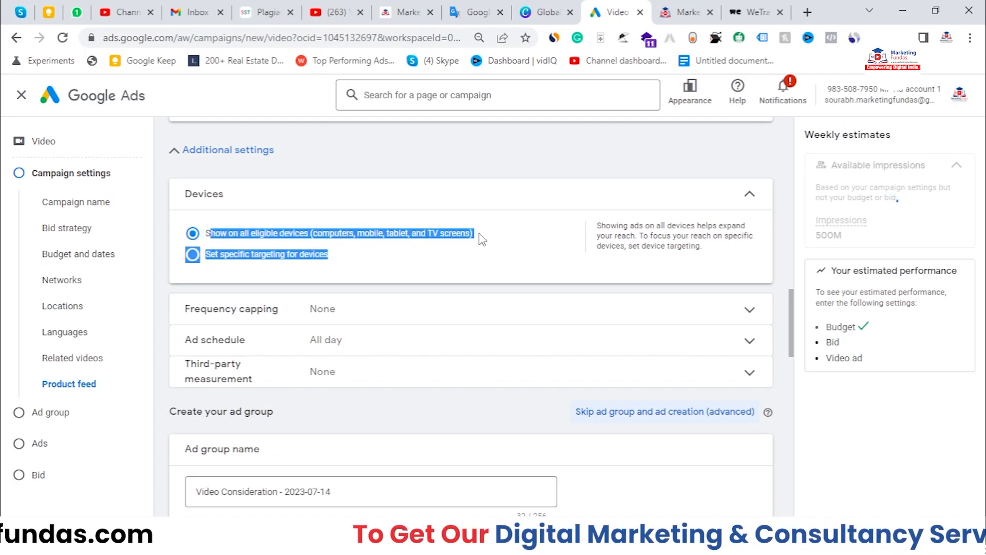
pyautogui.click(514, 198)
# Expand the frequency capping settings and enable the cap on impression frequency
pyautogui.click(429, 222)
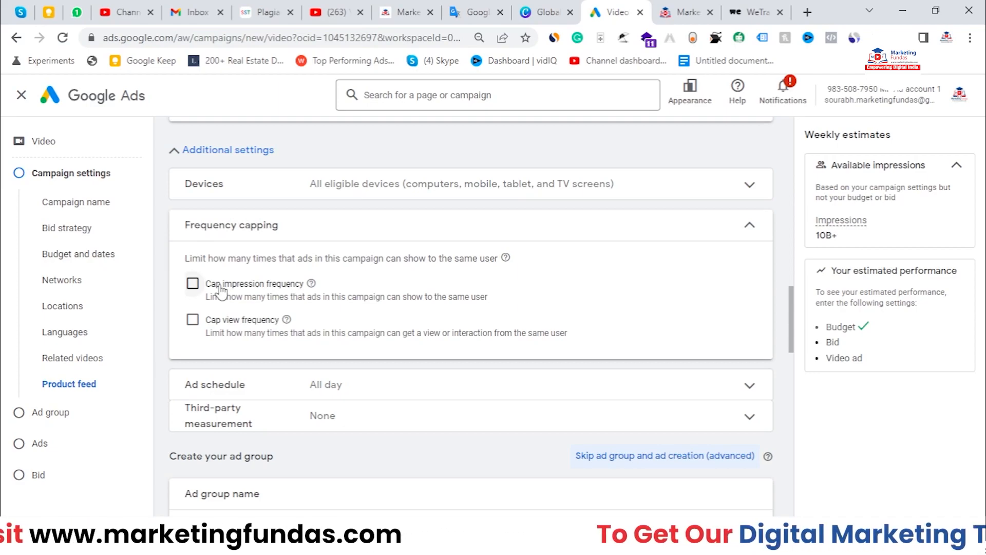
pyautogui.moveTo(206, 286); pyautogui.dragTo(306, 290)
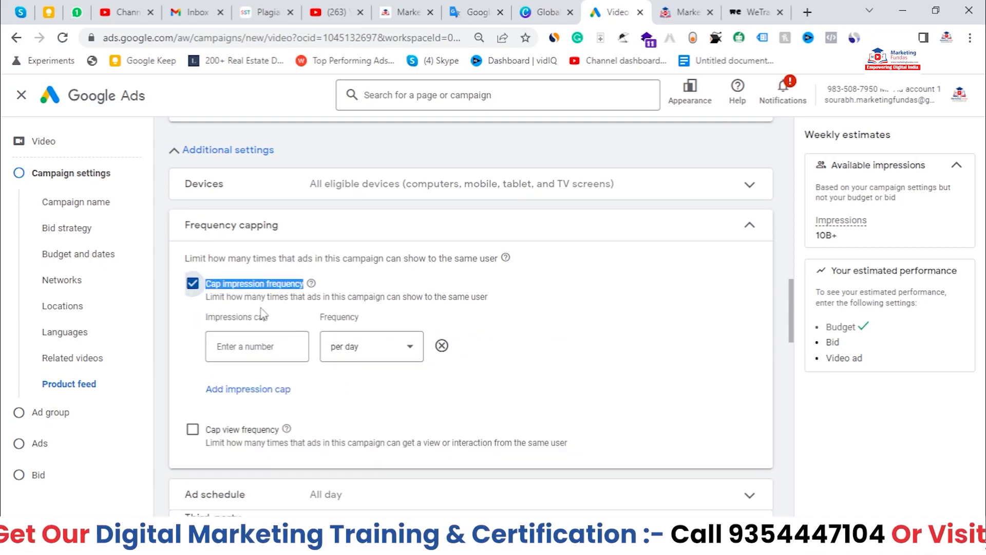
pyautogui.moveTo(224, 433); pyautogui.dragTo(279, 430)
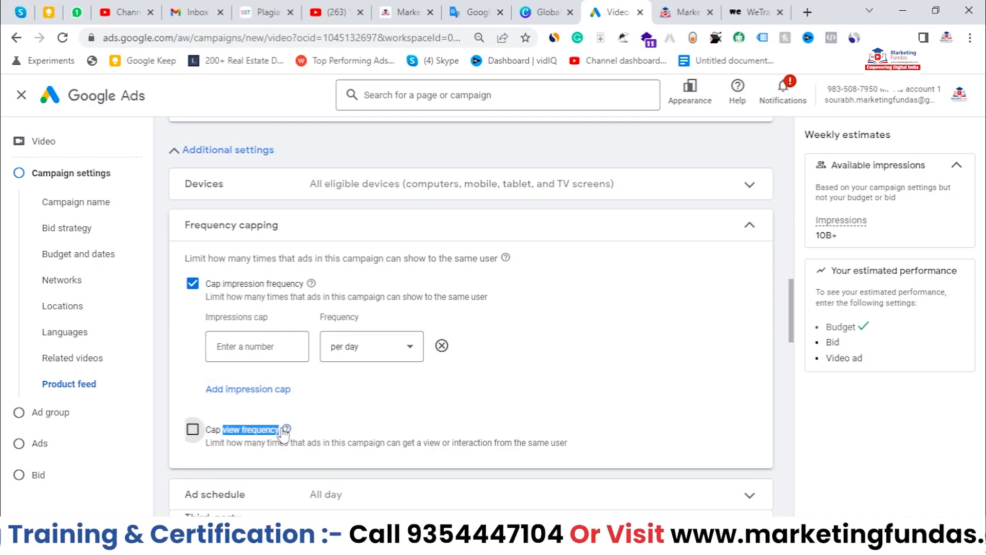
pyautogui.click(277, 345)
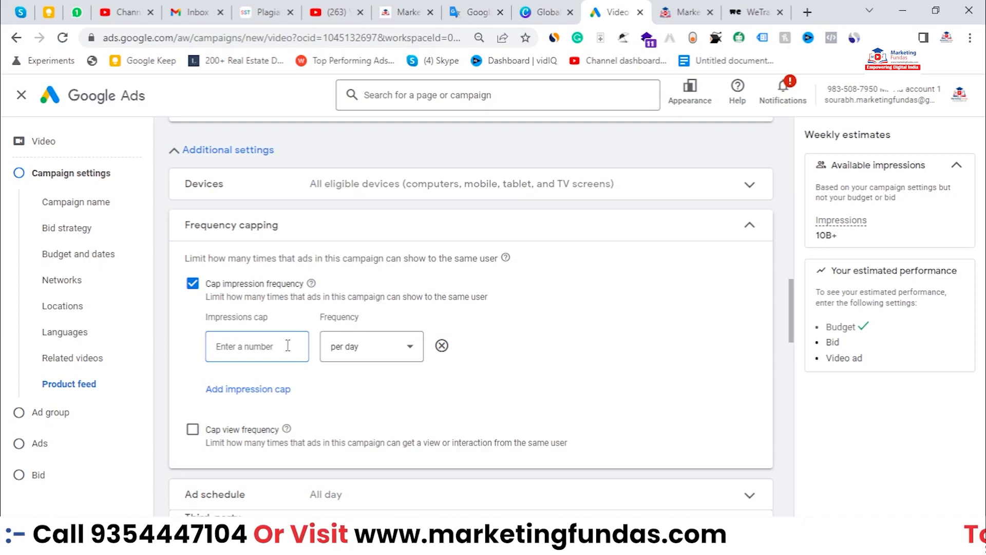
pyautogui.write('10')
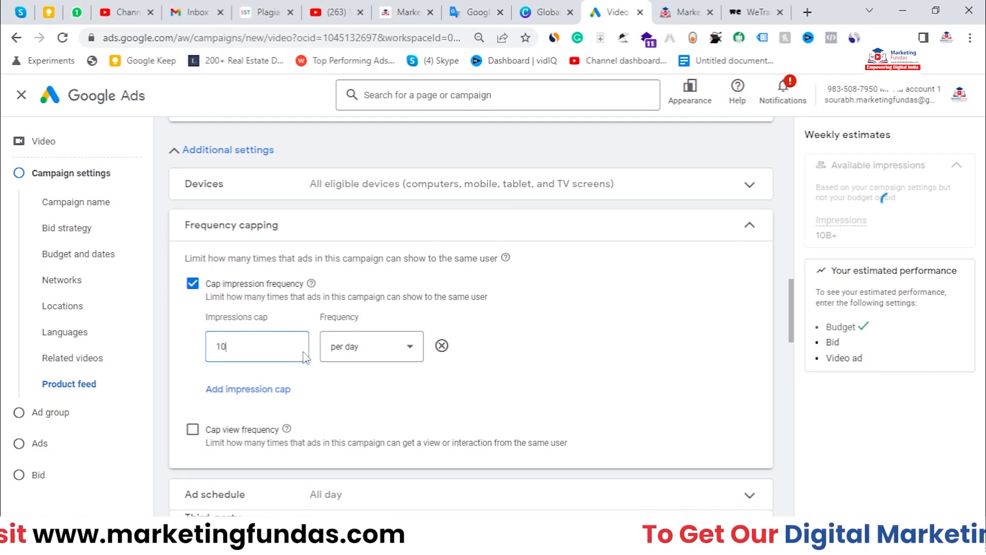
pyautogui.press('BackSpace')
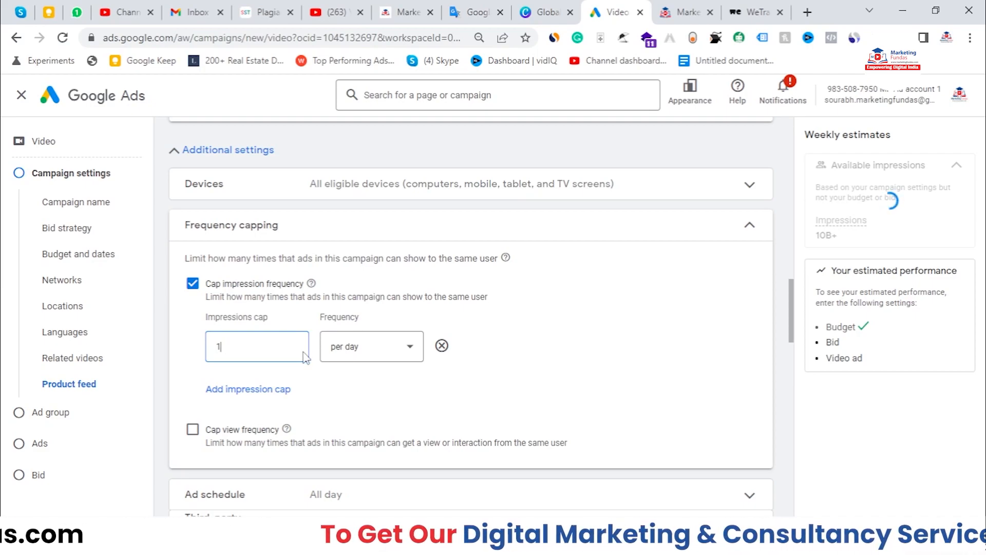
pyautogui.press('BackSpace')
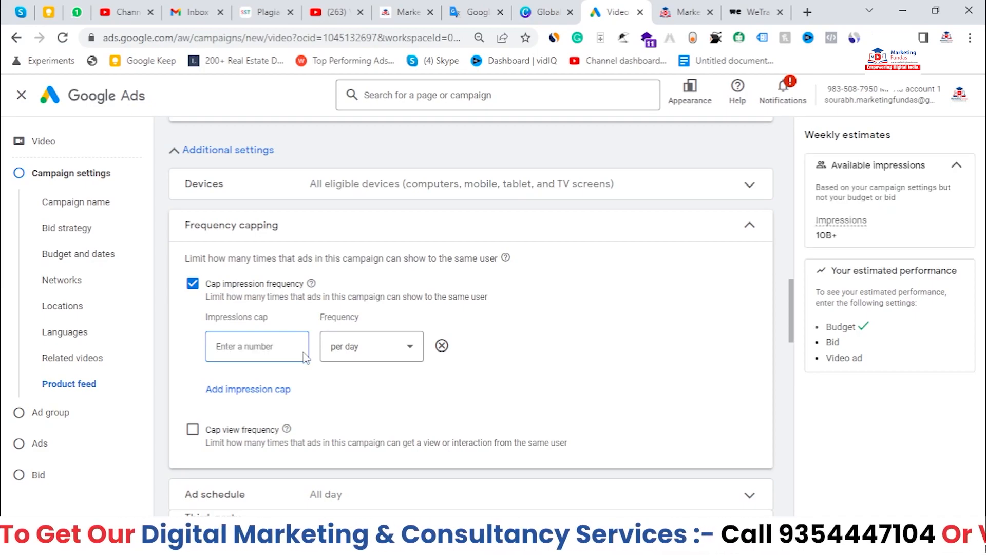
pyautogui.write('5')
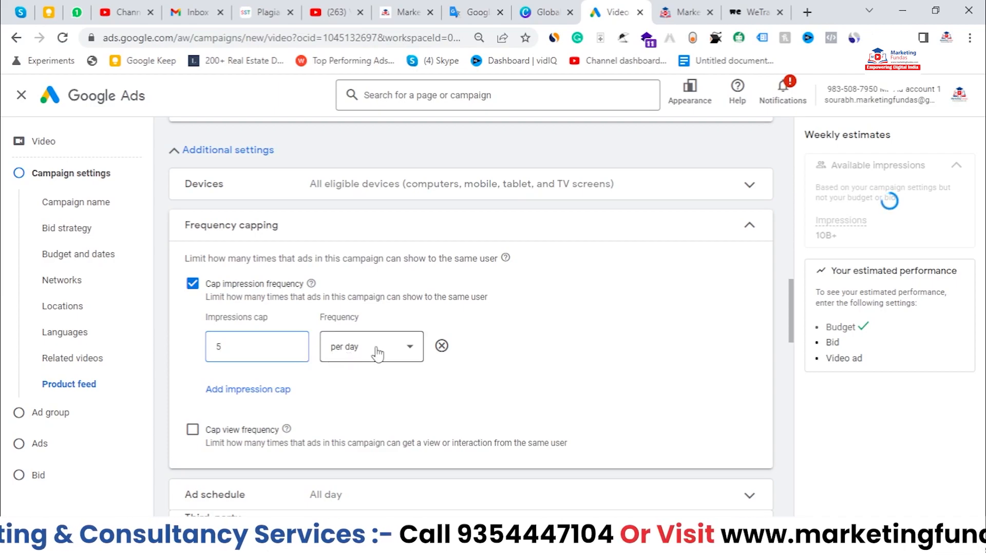
pyautogui.doubleClick(218, 347)
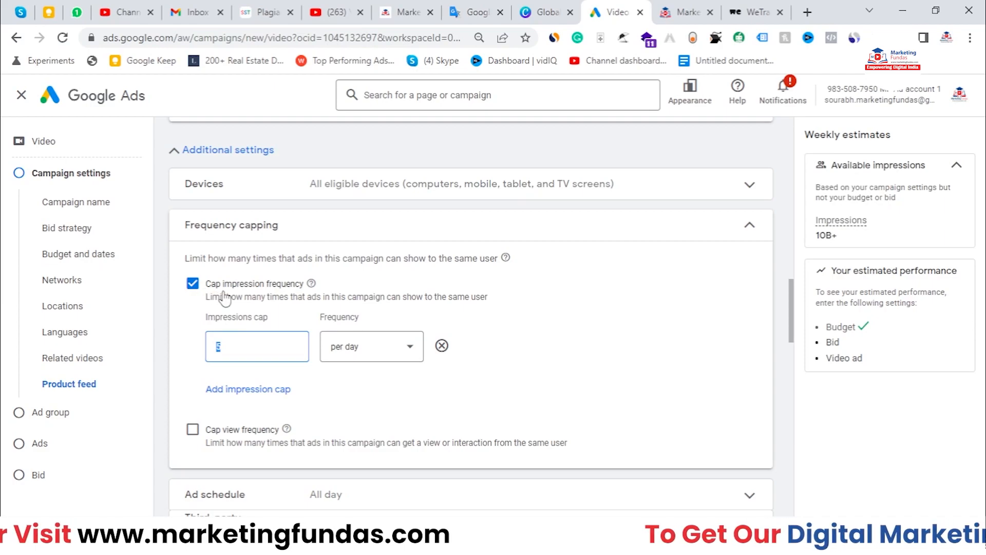
pyautogui.moveTo(223, 291); pyautogui.dragTo(264, 290)
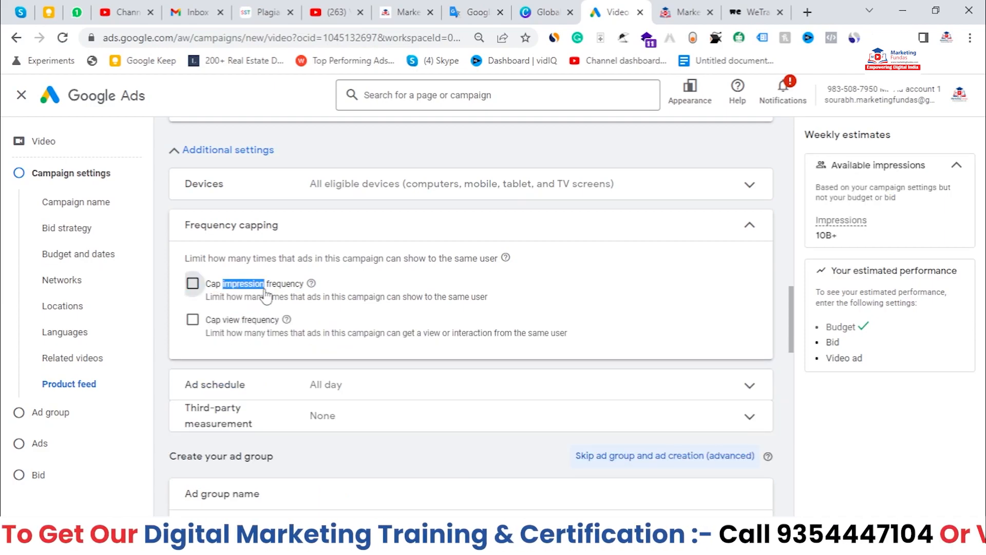
pyautogui.click(193, 284)
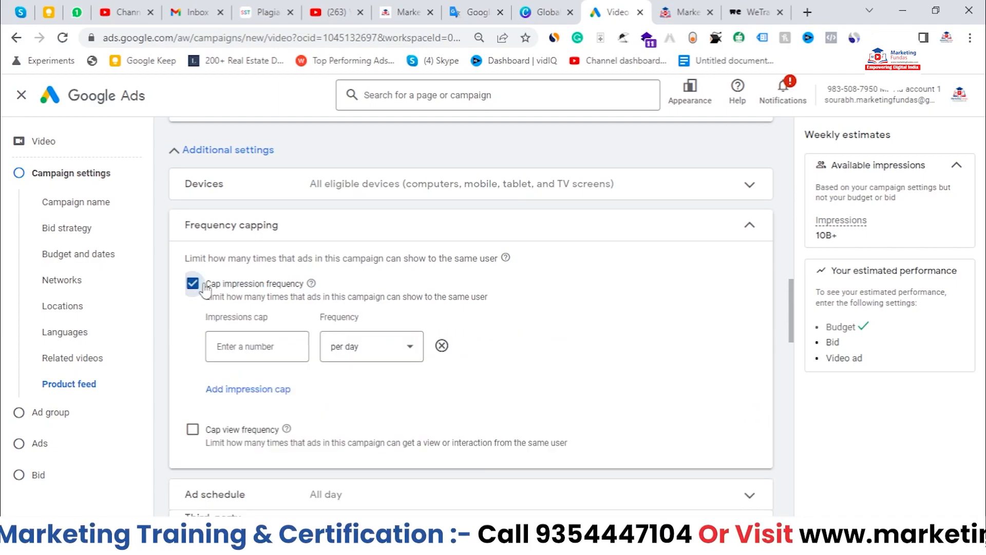
# Set the impressions cap to 5 per day and add a second impressions cap of 20 per week
pyautogui.click(282, 343)
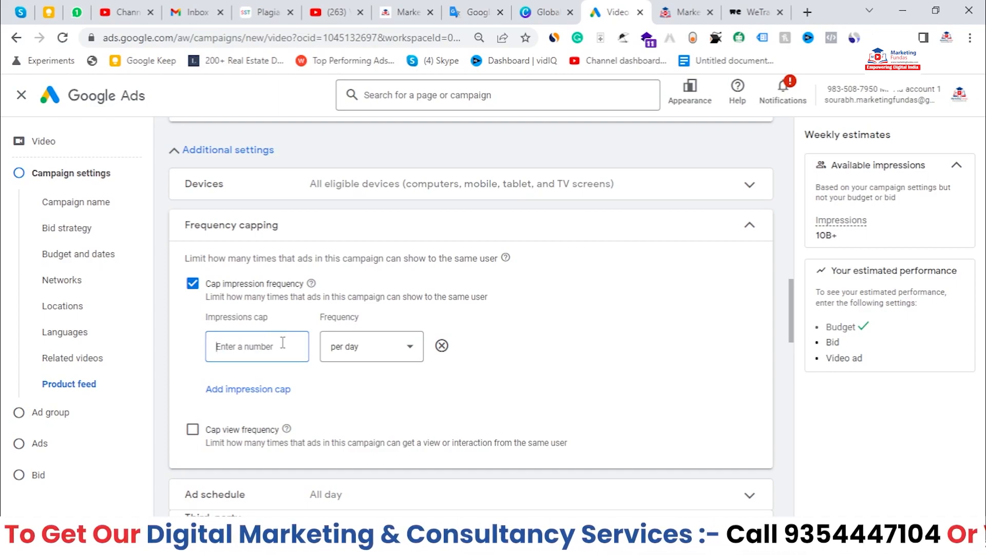
pyautogui.write('5')
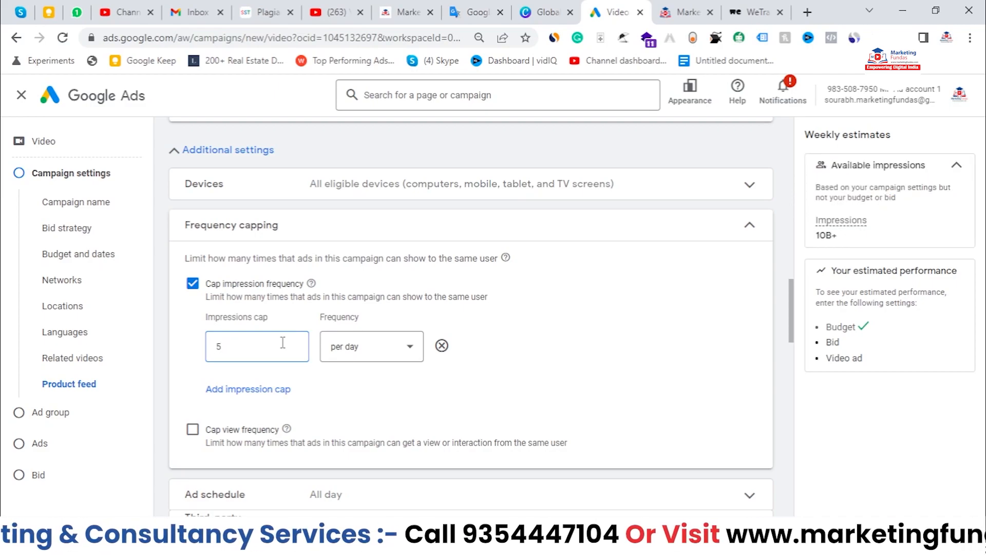
pyautogui.click(282, 389)
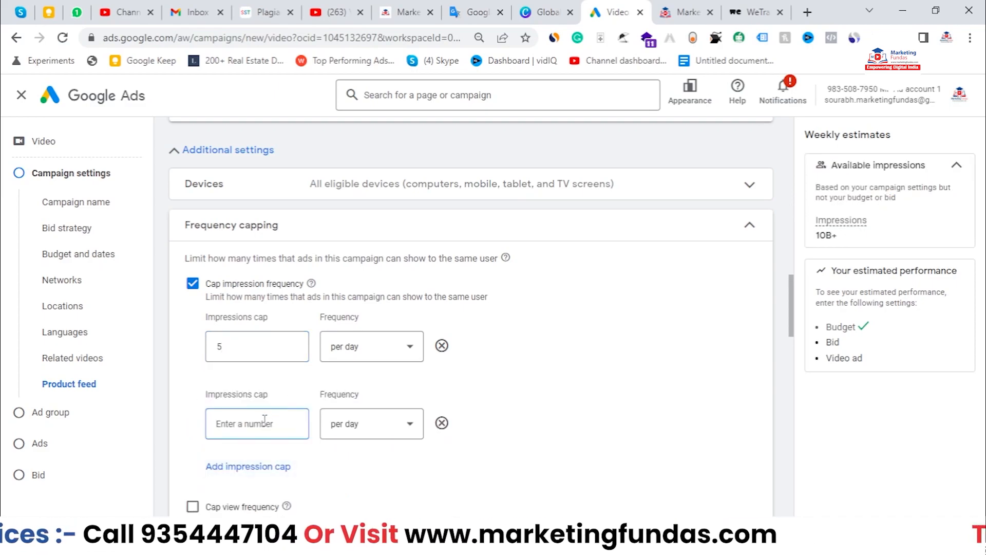
pyautogui.click(344, 430)
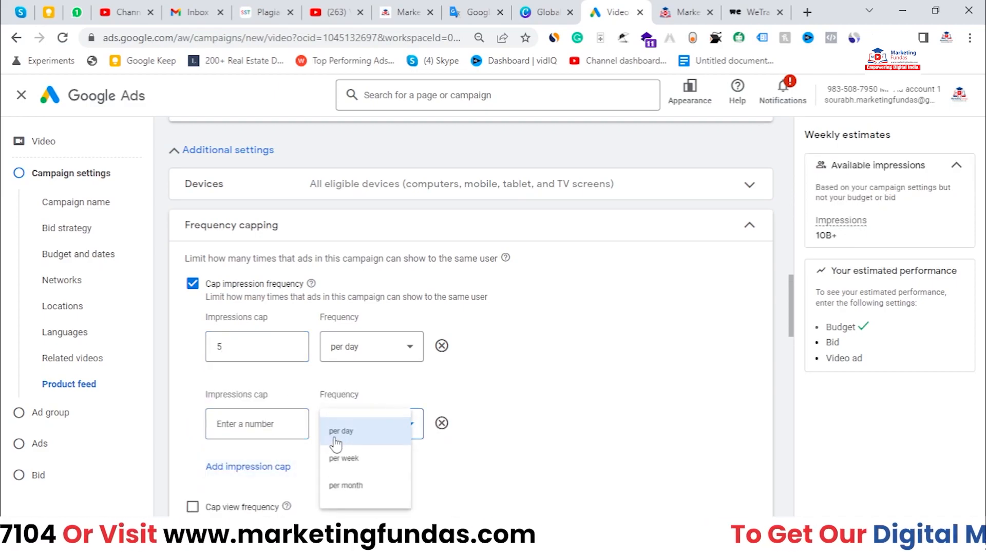
pyautogui.click(349, 467)
pyautogui.click(249, 419)
pyautogui.write('20')
pyautogui.scroll(-2, 257, 411)
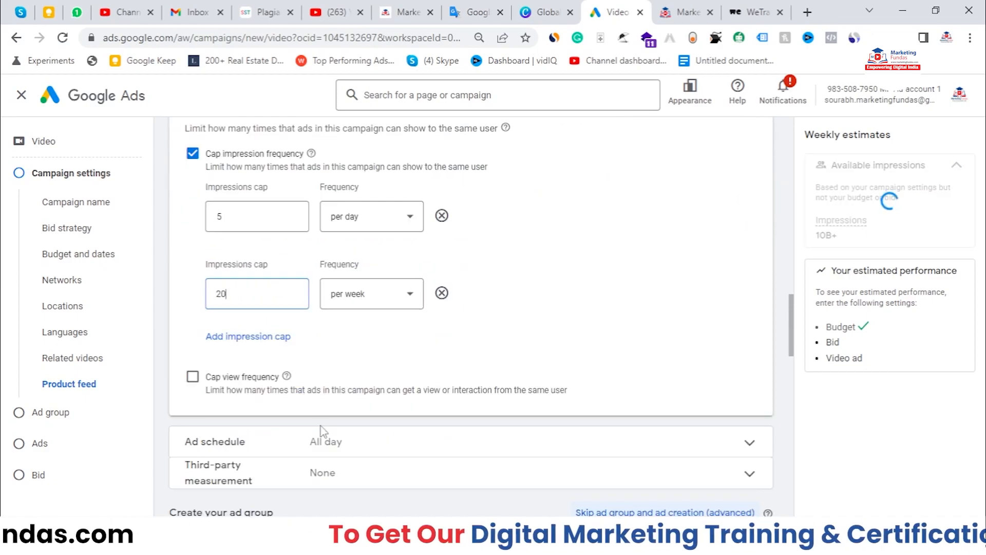
# Add a third impressions cap of 50 per month and review the three cap values
pyautogui.click(262, 337)
pyautogui.click(366, 377)
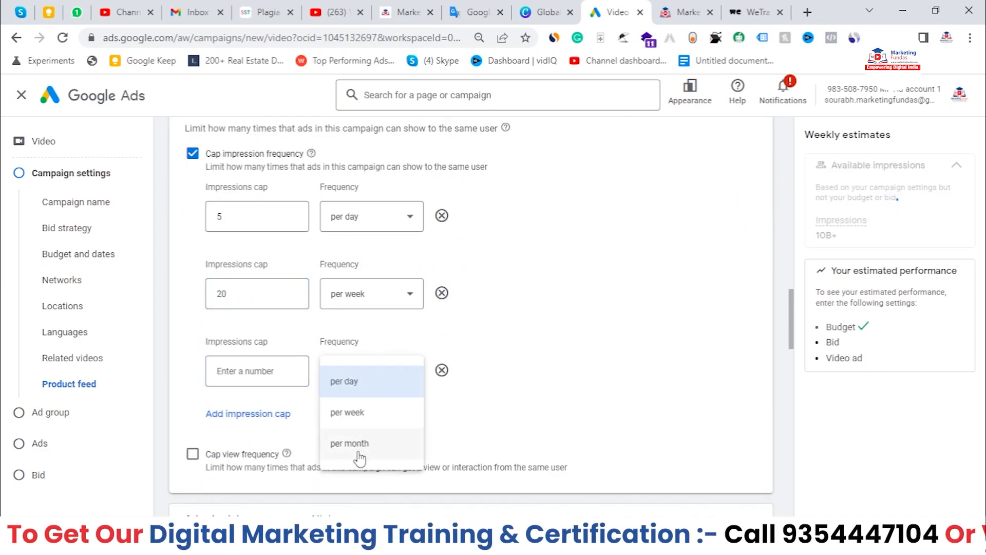
pyautogui.click(352, 443)
pyautogui.click(241, 370)
pyautogui.write('50')
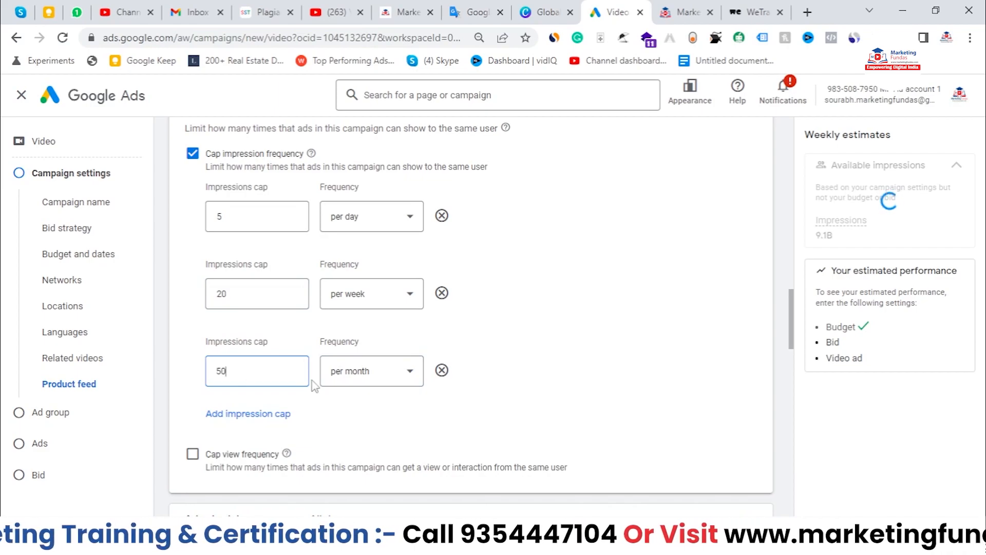
pyautogui.moveTo(231, 371); pyautogui.dragTo(213, 379)
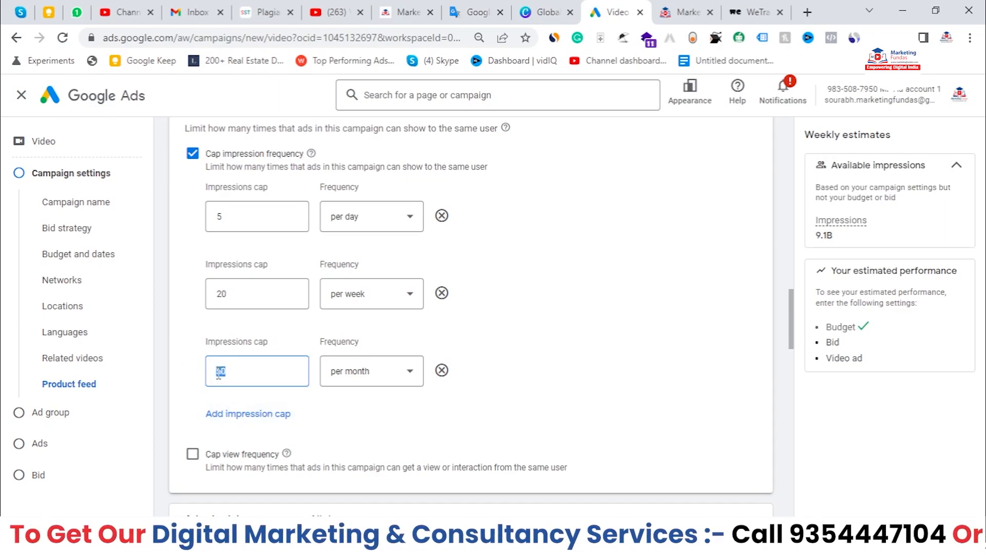
pyautogui.click(221, 307)
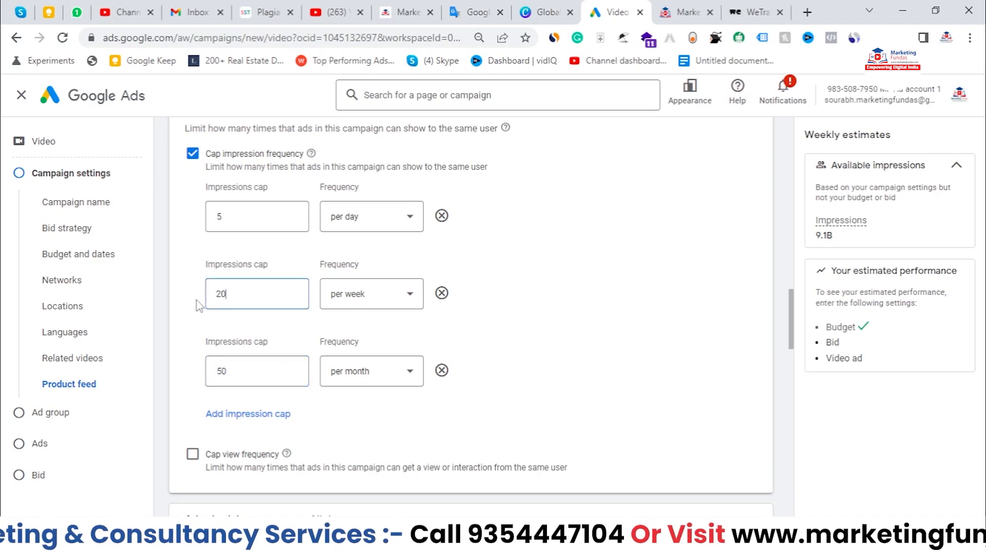
pyautogui.click(226, 215)
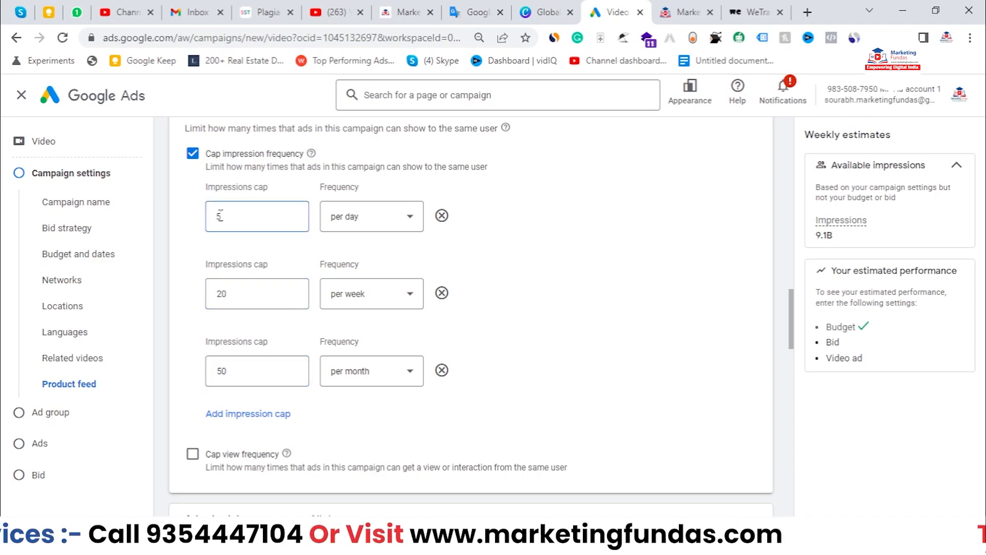
# Enable the cap on view frequency and set the views cap to 2 per day
pyautogui.scroll(-1, 249, 339)
pyautogui.scroll(2, 249, 337)
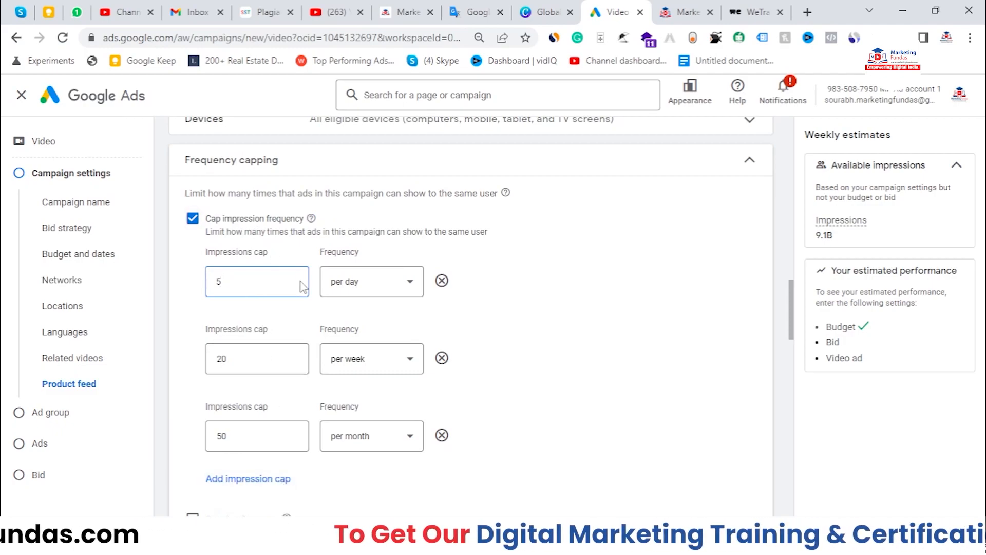
pyautogui.scroll(-3, 303, 286)
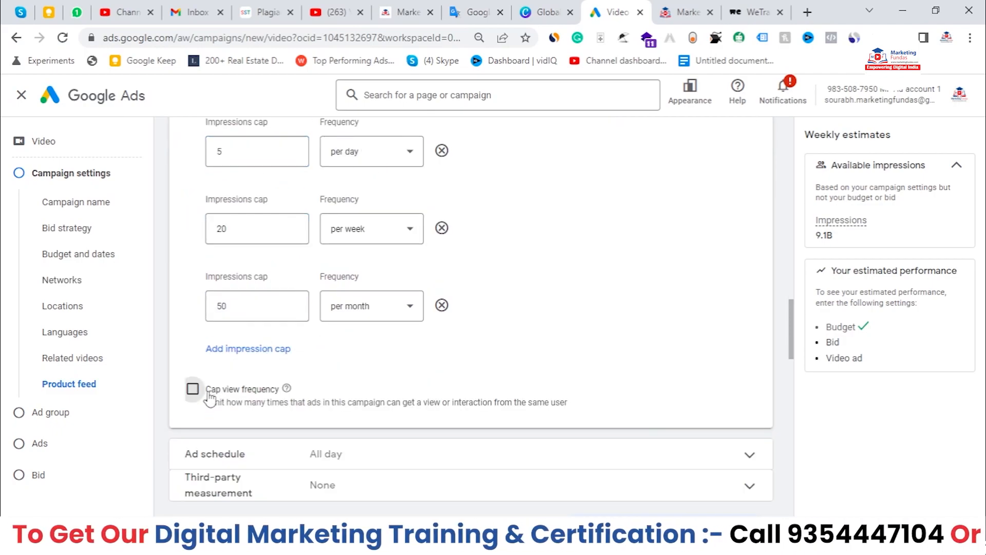
pyautogui.click(208, 393)
pyautogui.scroll(-1, 245, 404)
pyautogui.click(255, 389)
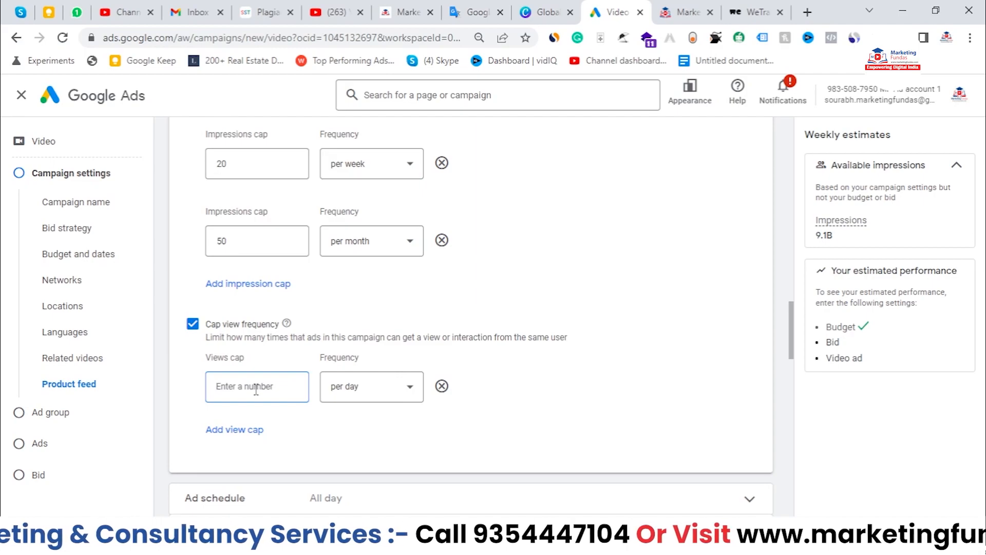
pyautogui.write('**')
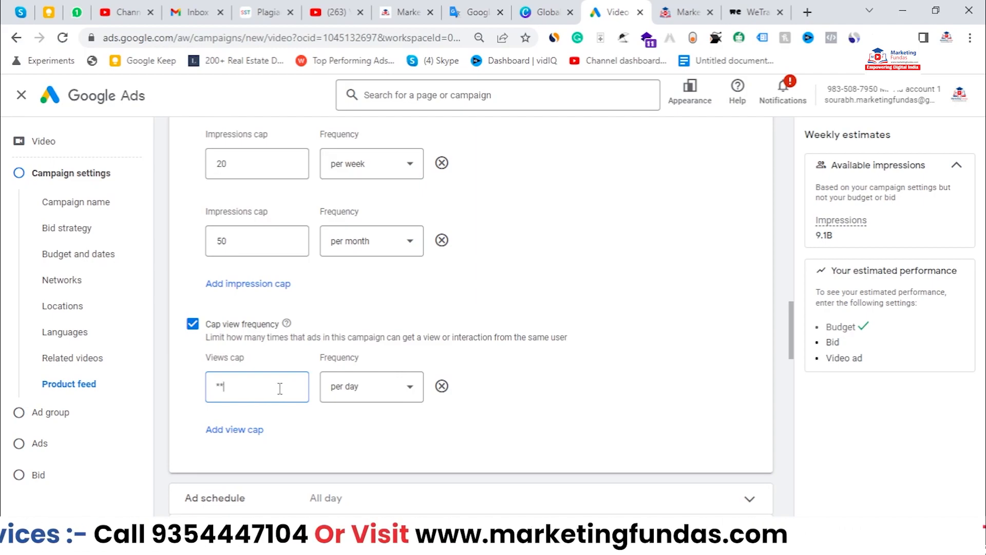
pyautogui.press('BackSpace')
pyautogui.press('BackSpace')
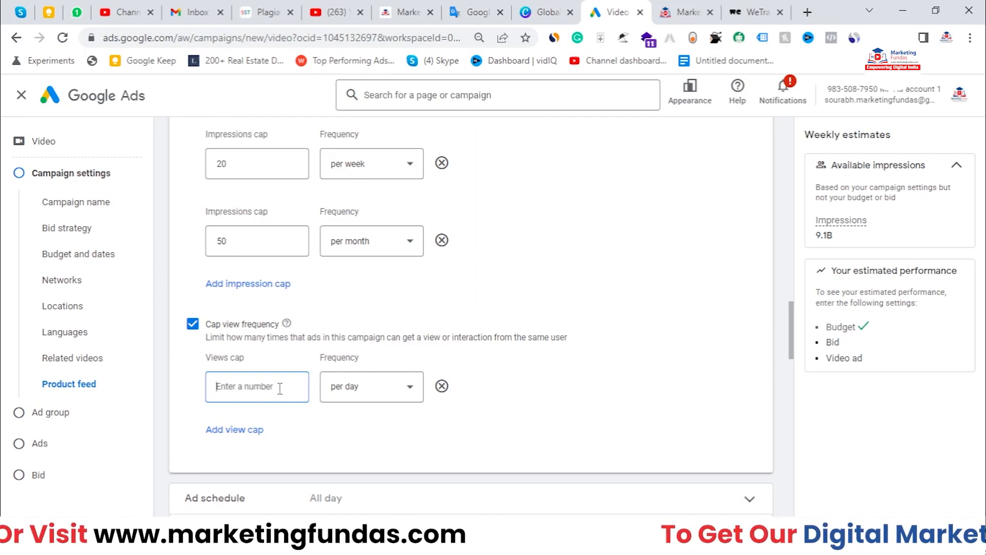
pyautogui.write('2')
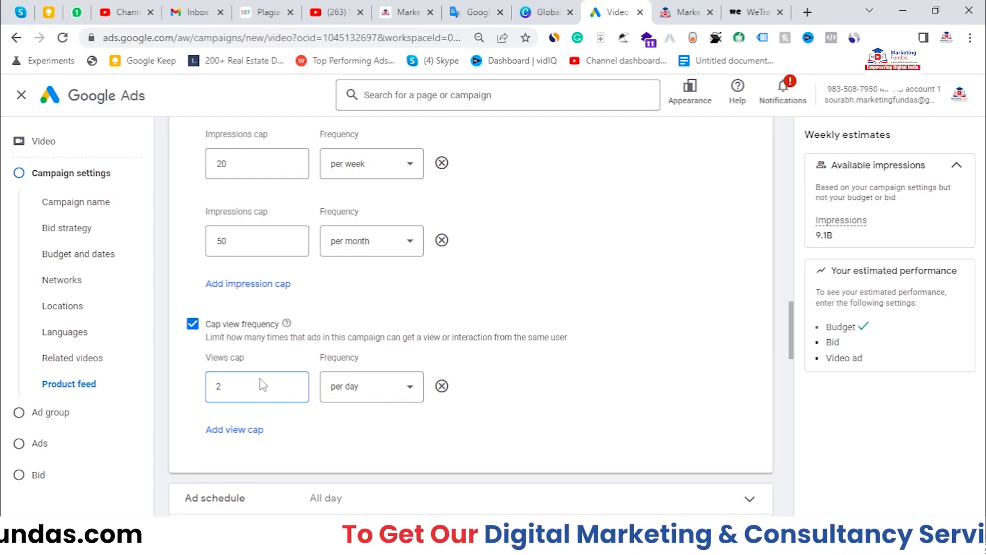
# Add a second views cap of 5 per week and collapse the frequency capping settings
pyautogui.click(257, 430)
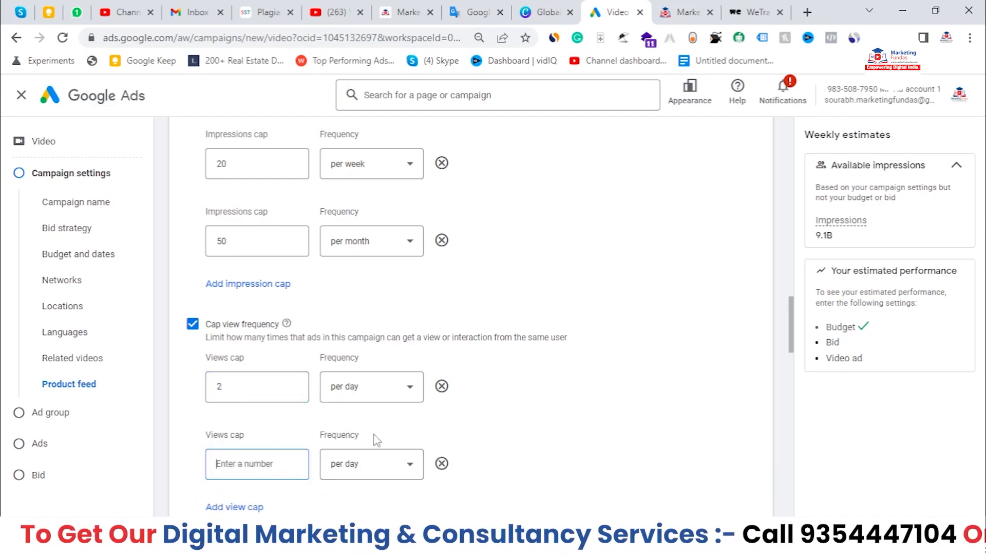
pyautogui.click(375, 462)
pyautogui.click(341, 425)
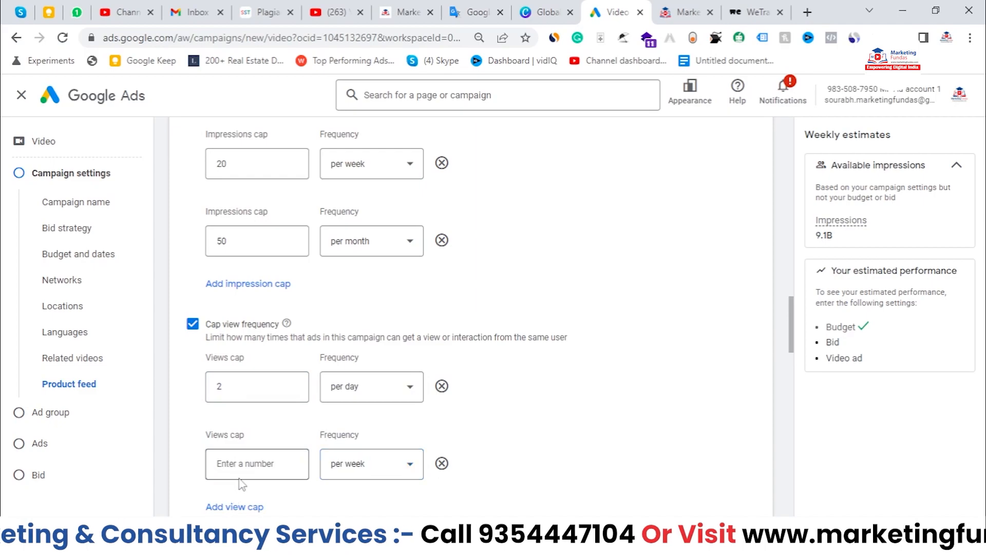
pyautogui.click(240, 477)
pyautogui.write('5')
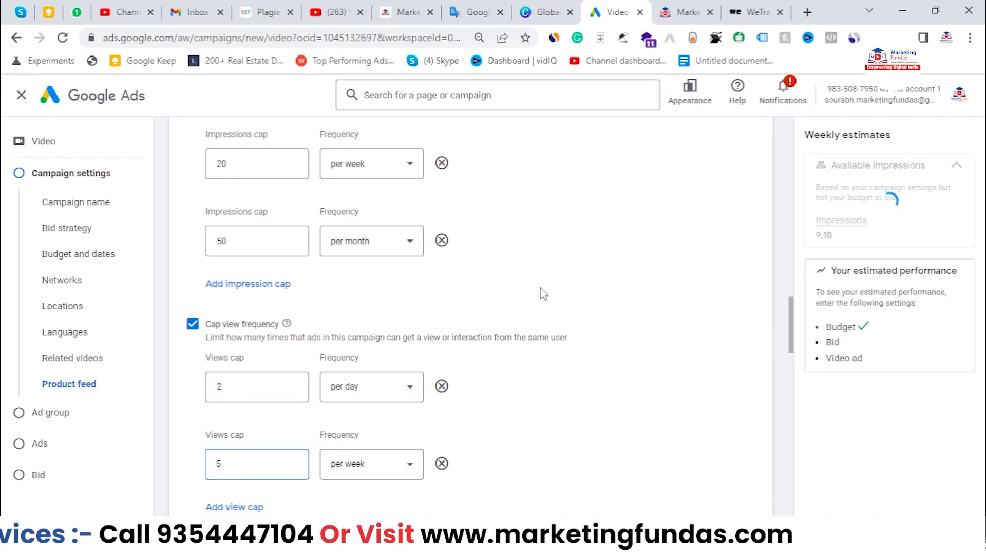
pyautogui.scroll(-3, 549, 336)
pyautogui.scroll(9, 548, 339)
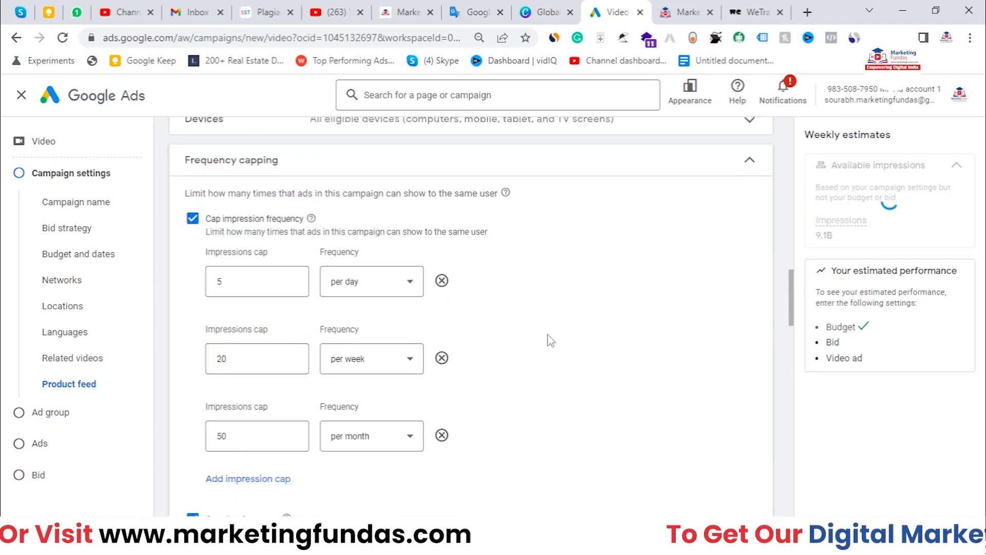
pyautogui.click(520, 301)
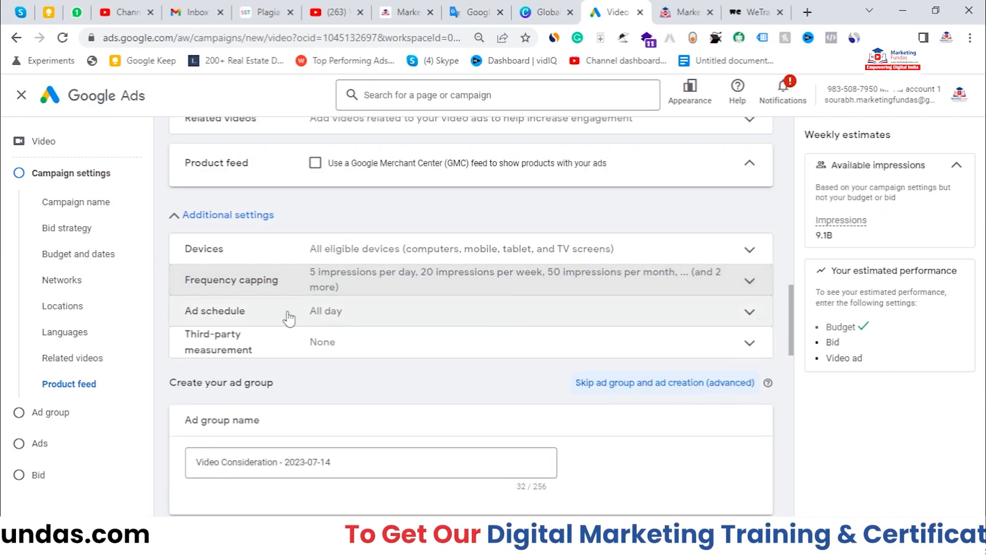
# Open the ad schedule, try adding a second all-days row and remove it
pyautogui.click(283, 317)
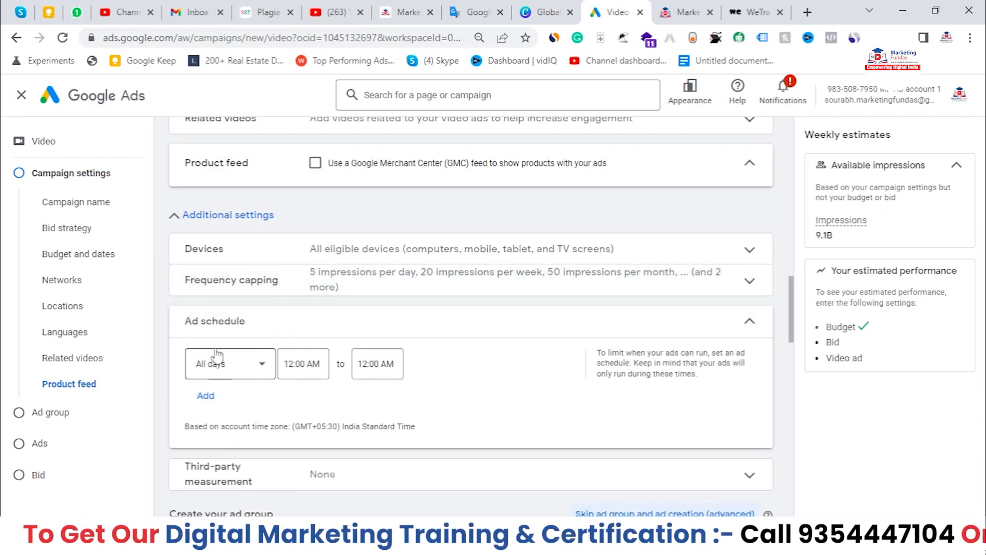
pyautogui.click(207, 396)
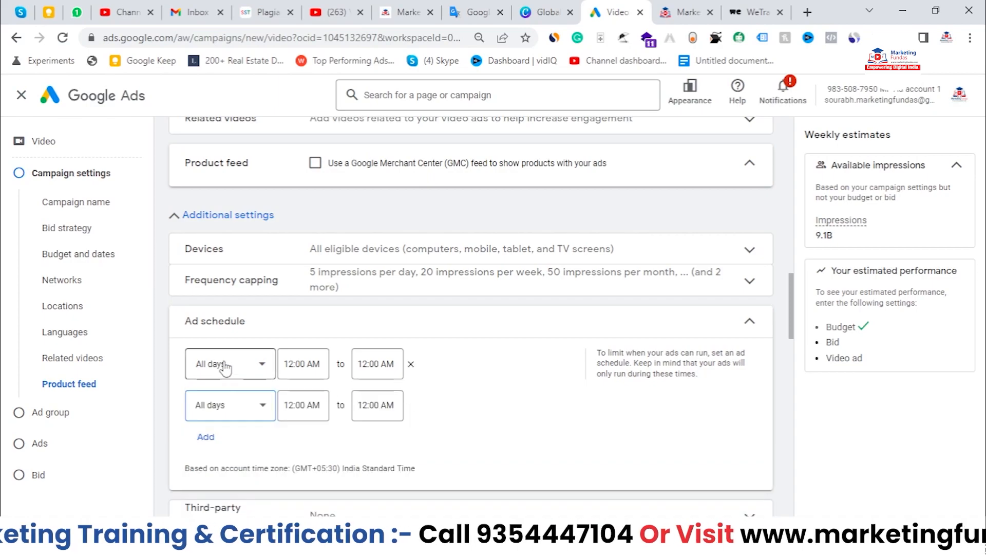
pyautogui.click(411, 405)
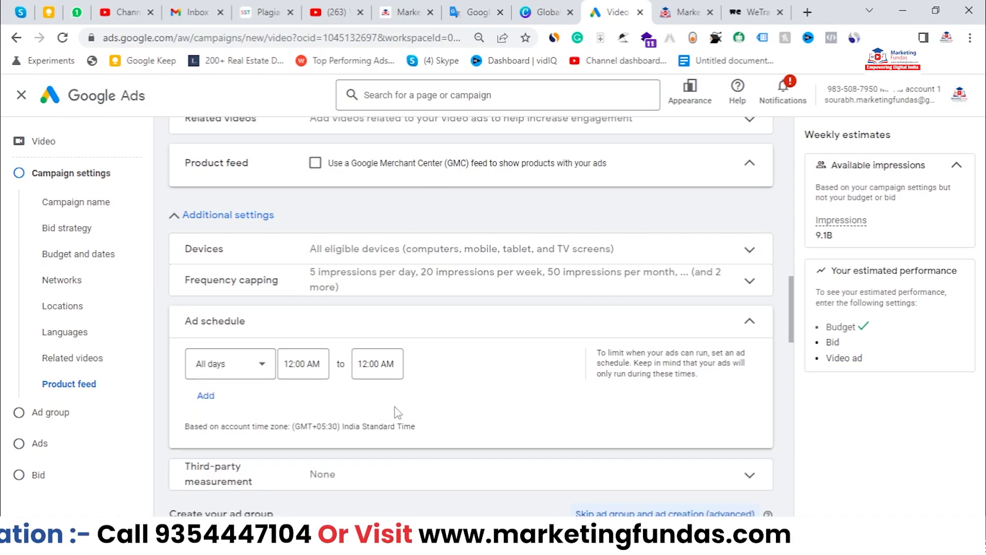
# Add separate ad schedule rows for Mondays, Wednesdays and Saturdays
pyautogui.click(207, 395)
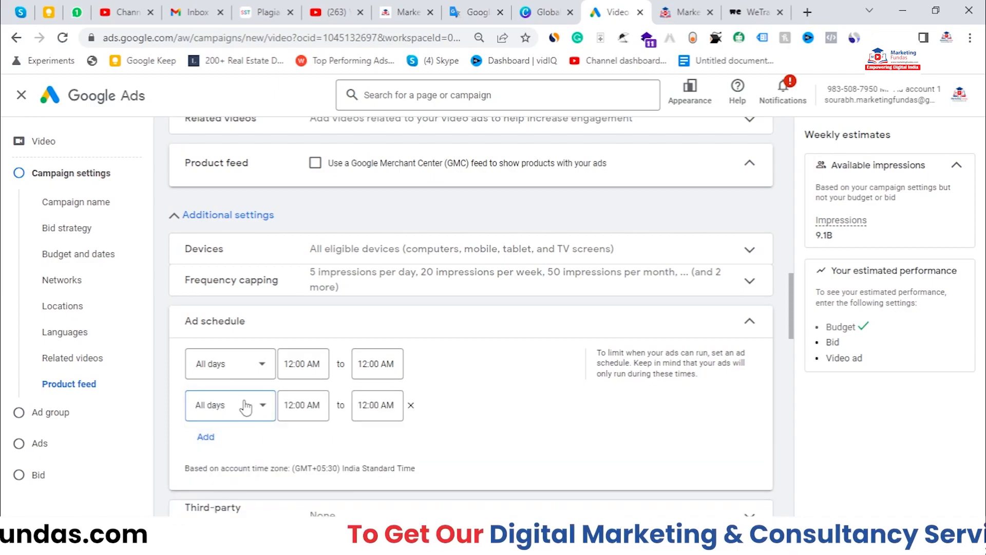
pyautogui.click(247, 405)
pyautogui.scroll(-2, 238, 265)
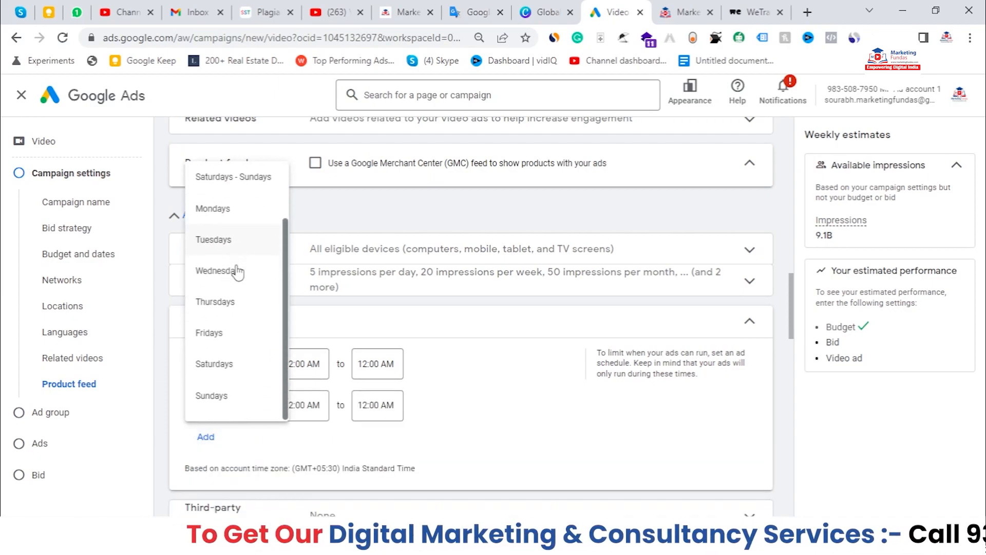
pyautogui.click(236, 221)
pyautogui.click(206, 437)
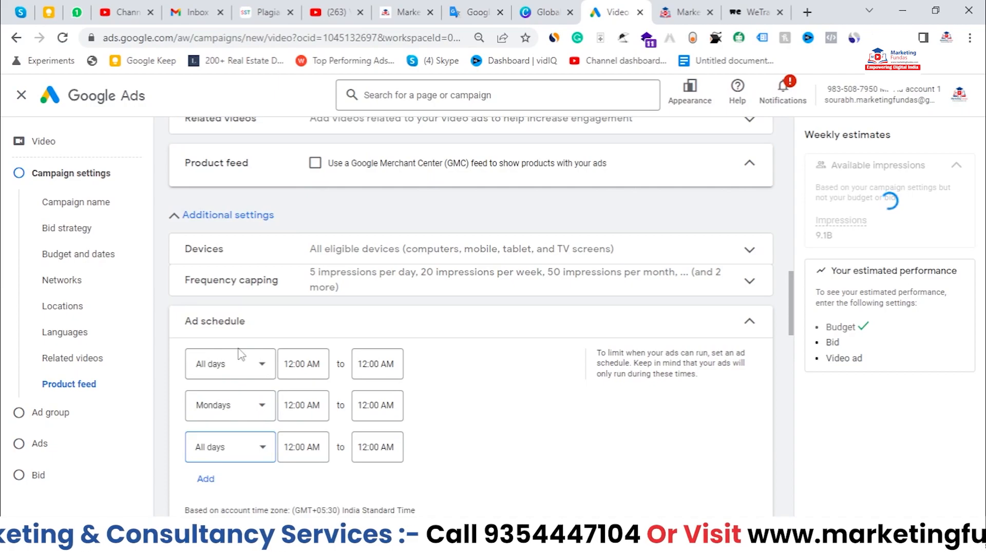
pyautogui.scroll(-1, 228, 394)
pyautogui.click(229, 395)
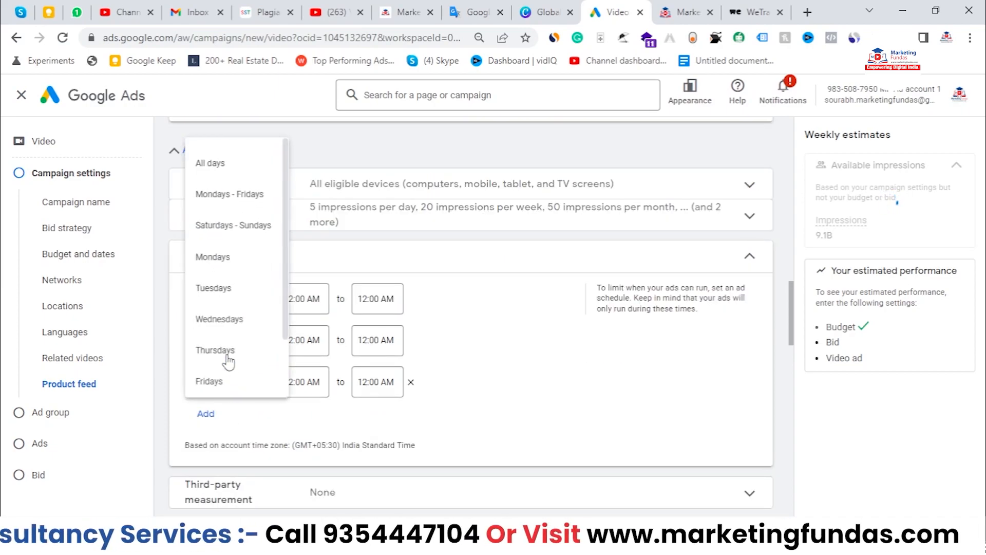
pyautogui.click(230, 323)
pyautogui.click(222, 414)
pyautogui.click(233, 421)
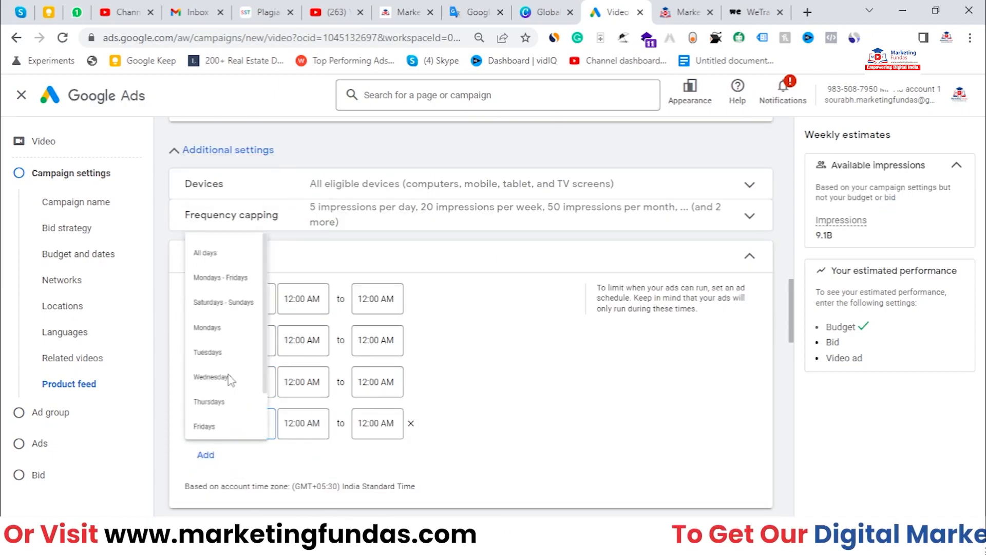
pyautogui.scroll(-2, 227, 404)
pyautogui.click(221, 383)
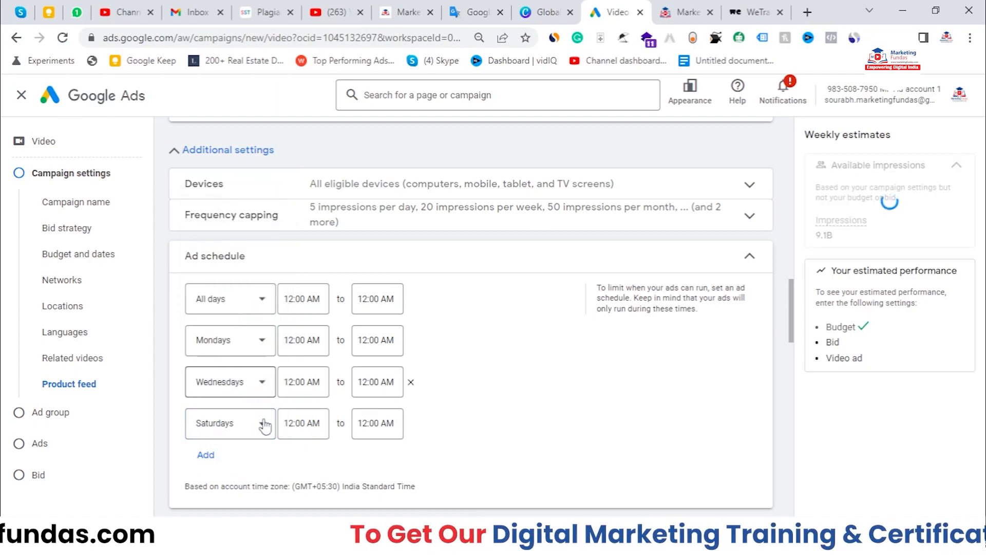
# Check the start and end time options of the Mondays row and remove the three extra ad schedule rows
pyautogui.click(302, 339)
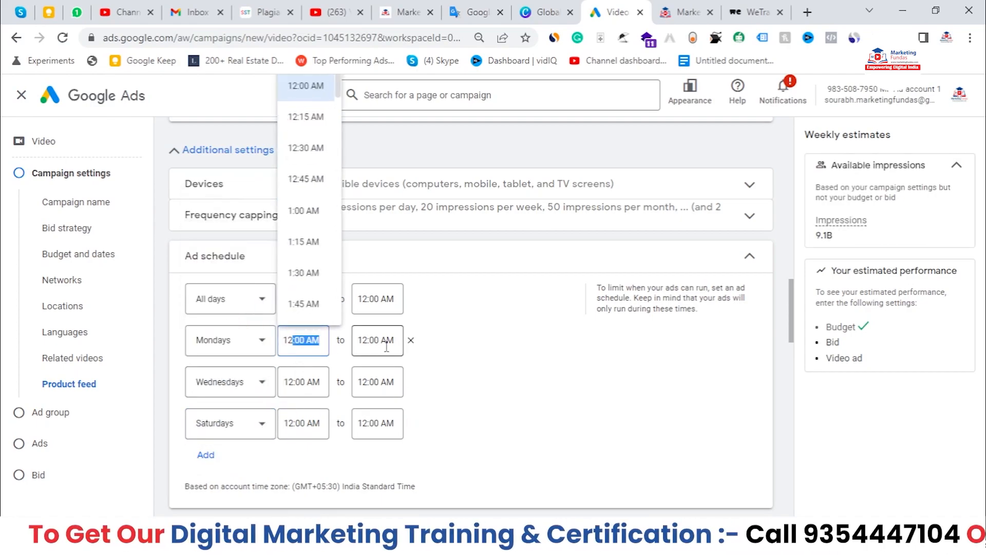
pyautogui.click(381, 340)
pyautogui.click(411, 340)
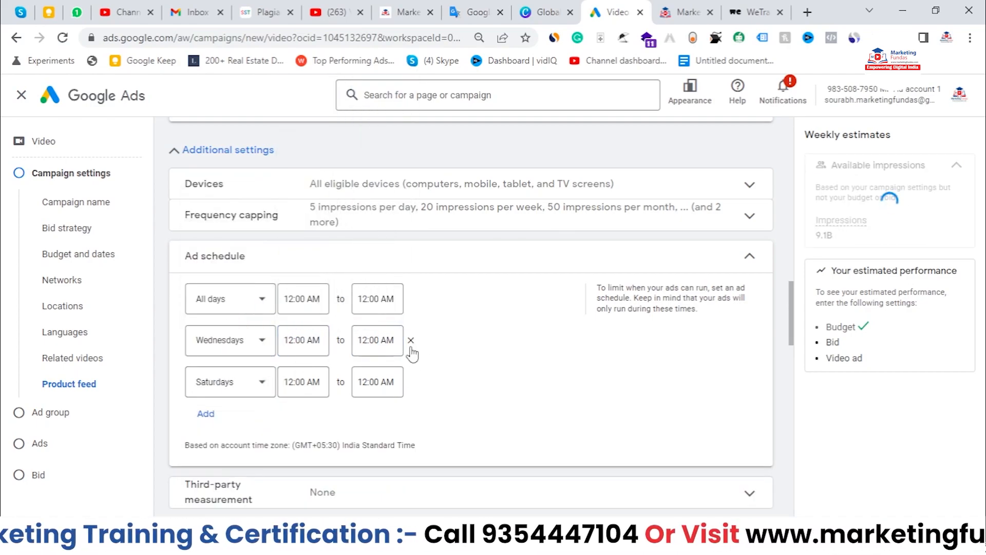
pyautogui.click(411, 340)
pyautogui.click(411, 340)
pyautogui.scroll(-1, 414, 353)
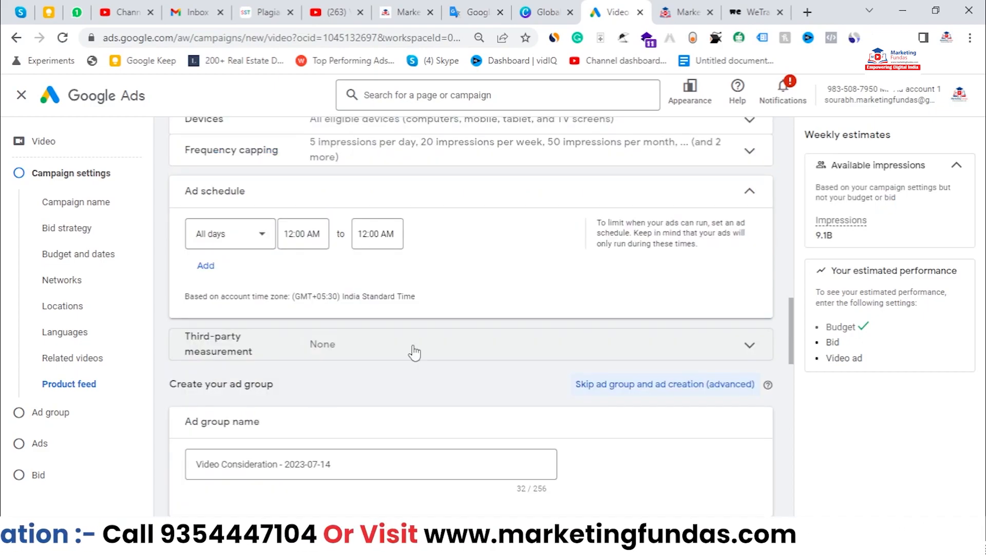
# Collapse the ad schedule and review the third-party measurement settings before collapsing them again
pyautogui.click(380, 204)
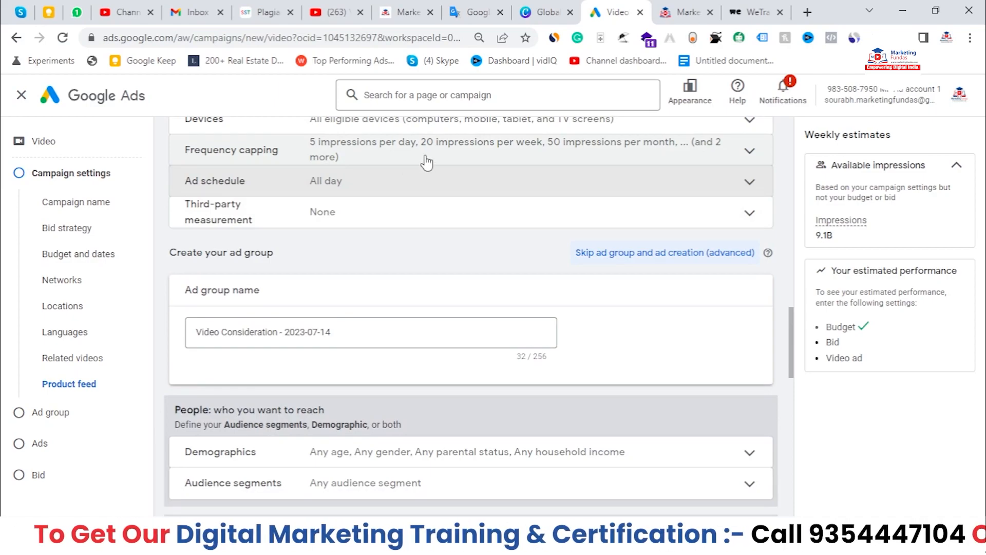
pyautogui.click(265, 220)
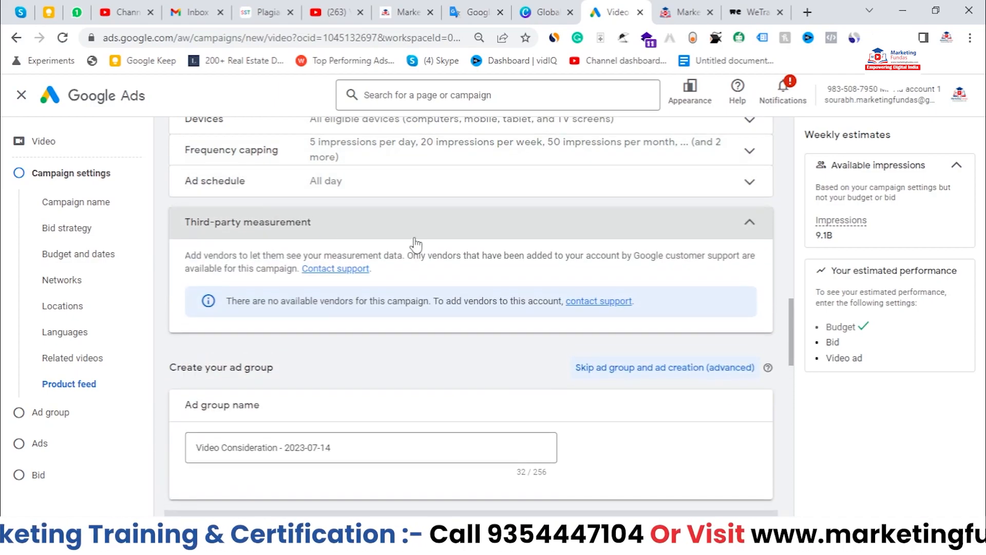
pyautogui.click(396, 229)
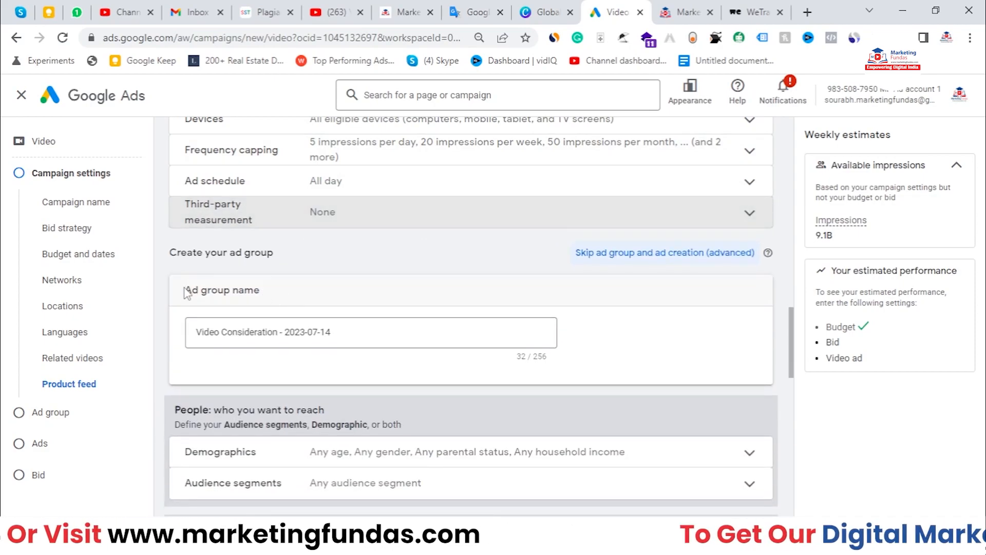
# Examine the ad group name section and its prefilled name
pyautogui.moveTo(187, 292); pyautogui.dragTo(293, 295)
pyautogui.scroll(-1, 359, 308)
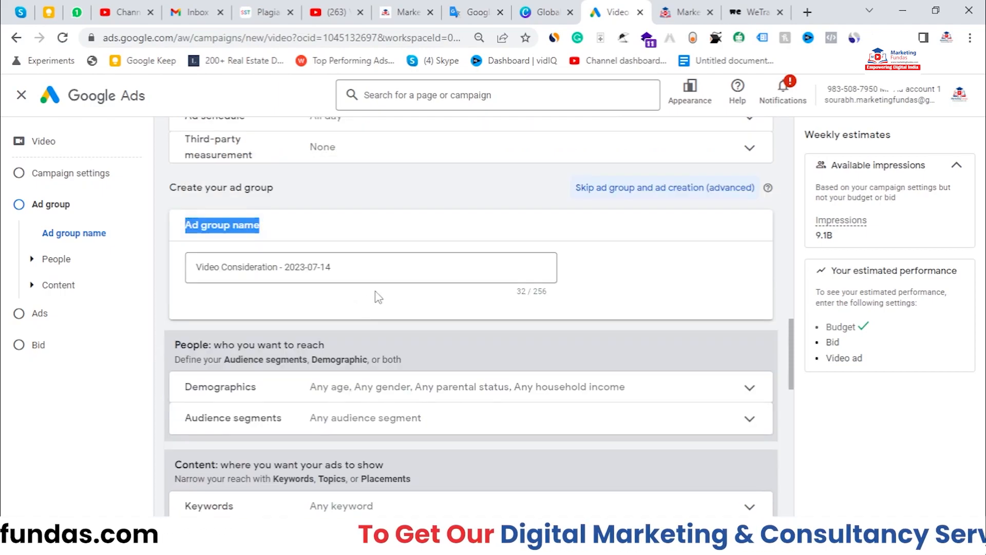
pyautogui.click(401, 273)
pyautogui.moveTo(401, 273); pyautogui.dragTo(128, 276)
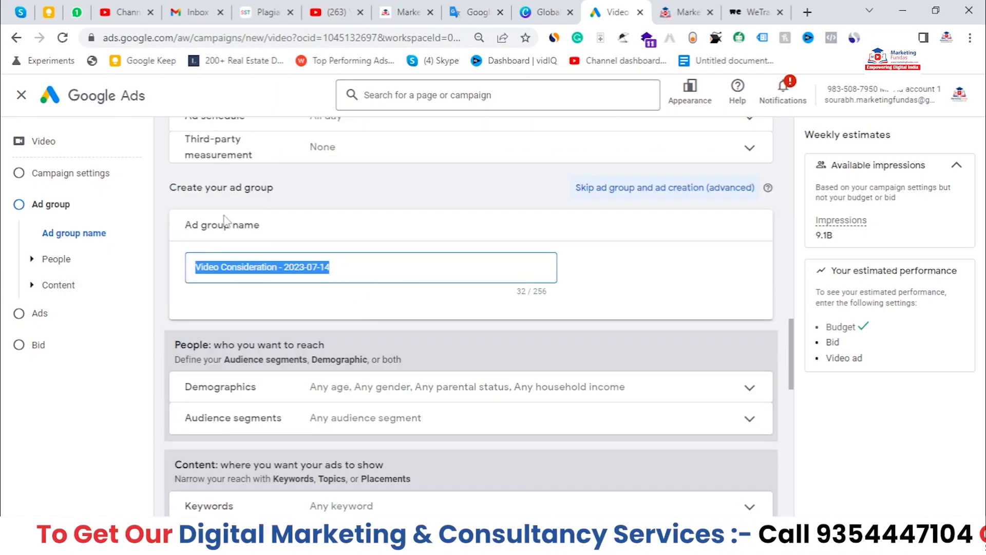
pyautogui.click(347, 293)
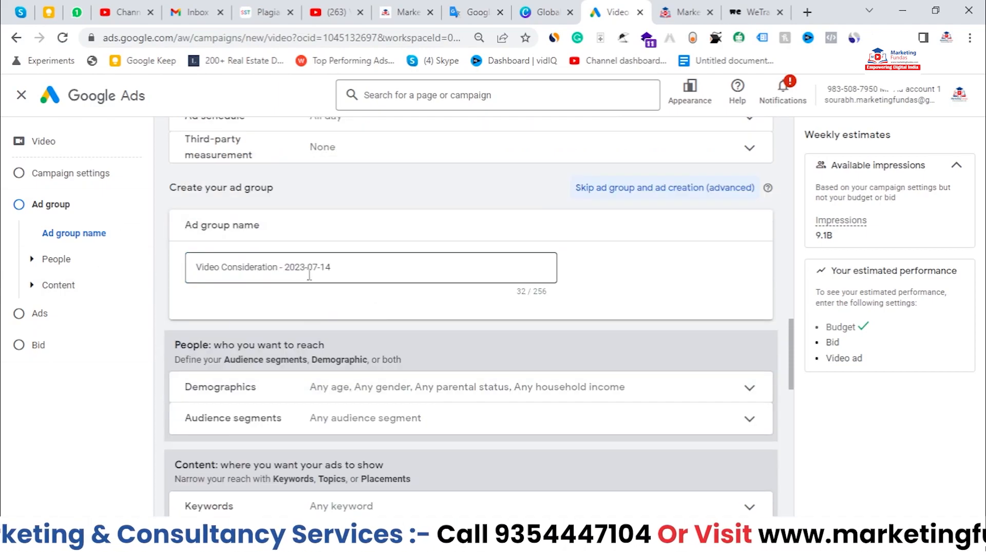
# Look over the People and Content targeting sections of the ad group and open the demographics settings
pyautogui.scroll(-1, 308, 246)
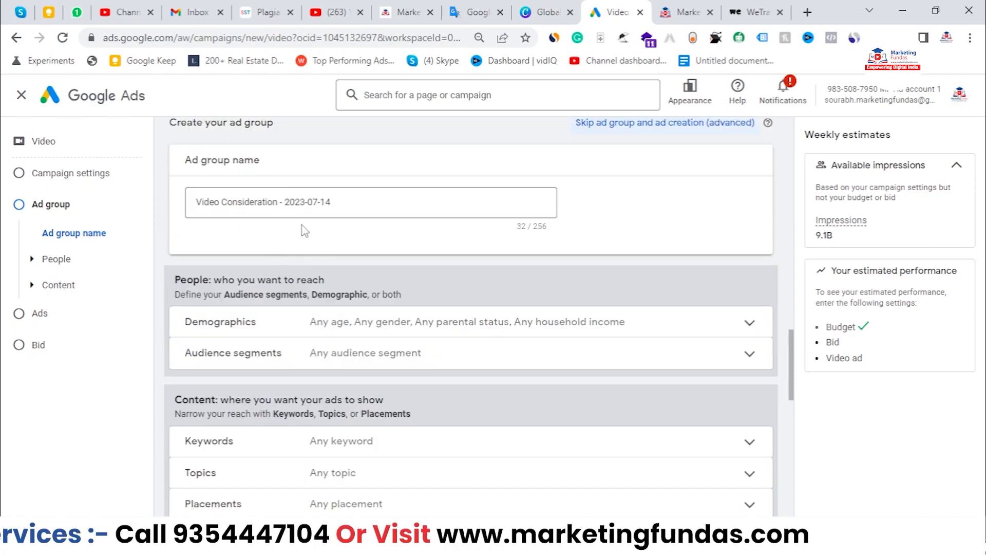
pyautogui.scroll(-2, 306, 231)
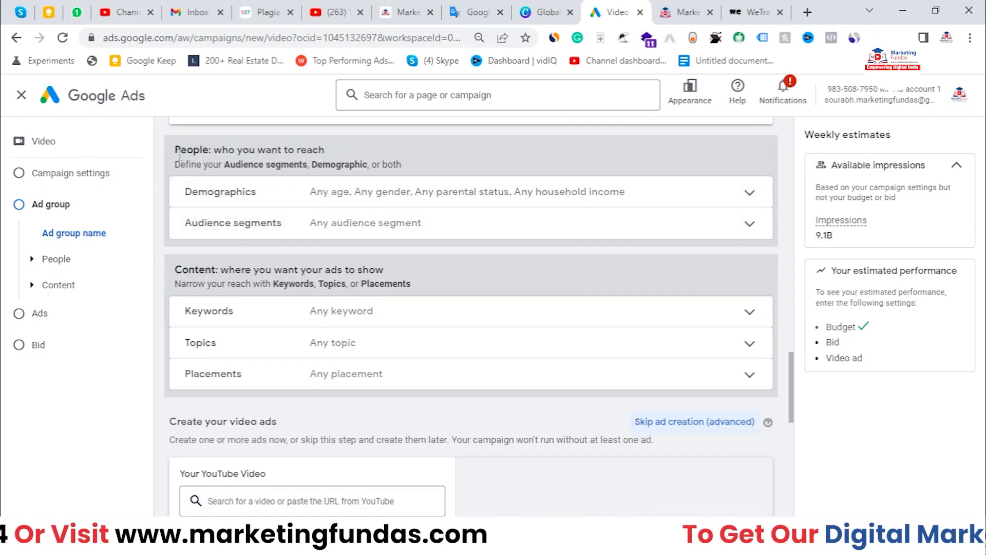
pyautogui.moveTo(174, 152); pyautogui.dragTo(208, 153)
pyautogui.click(179, 271)
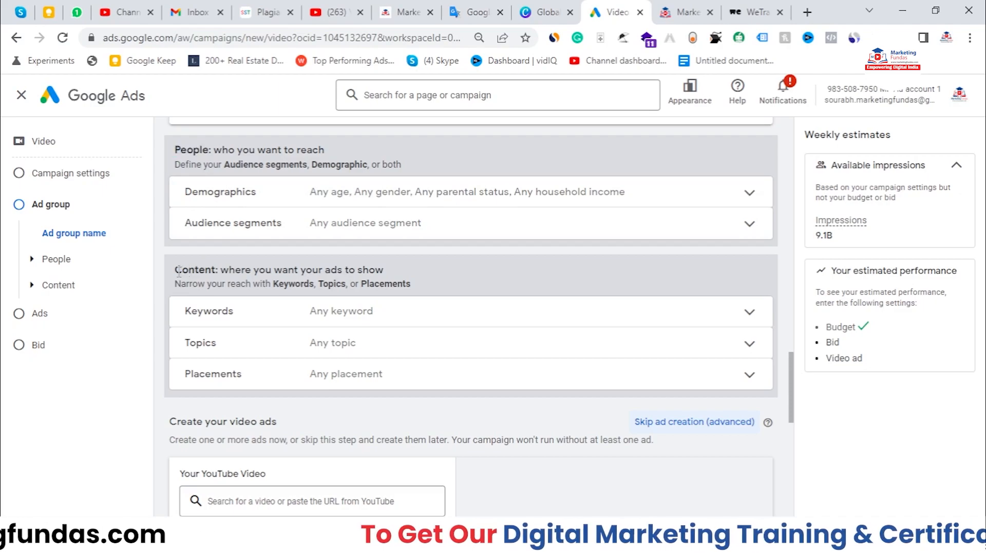
pyautogui.moveTo(178, 271); pyautogui.dragTo(213, 268)
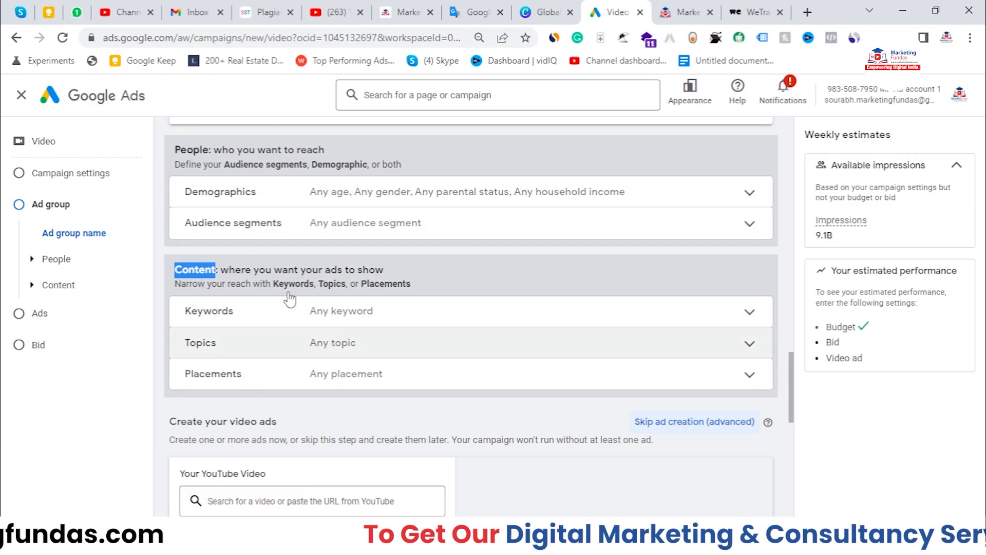
pyautogui.click(364, 199)
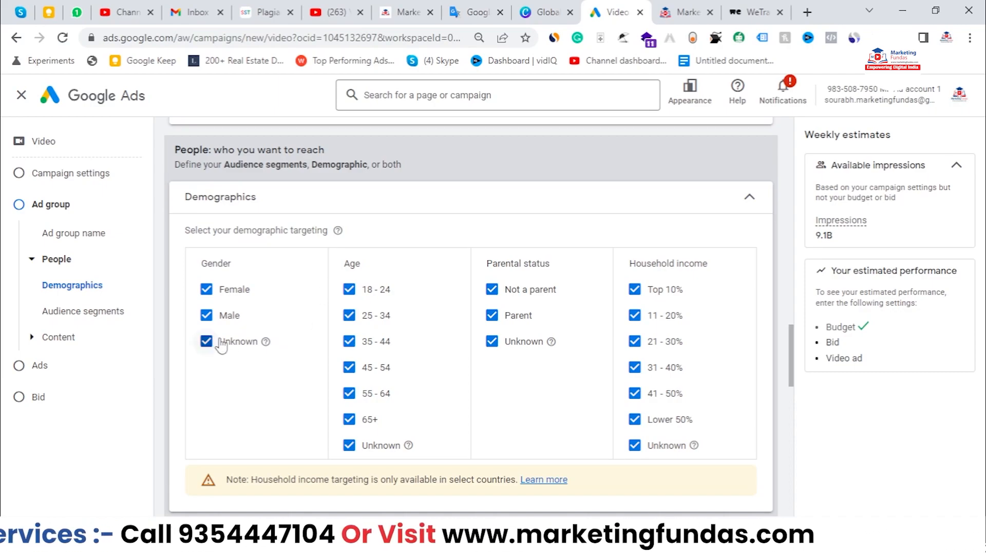
# Try restricting gender targeting to Male only and to Female only, and reselect Female, Male and Unknown
pyautogui.click(236, 291)
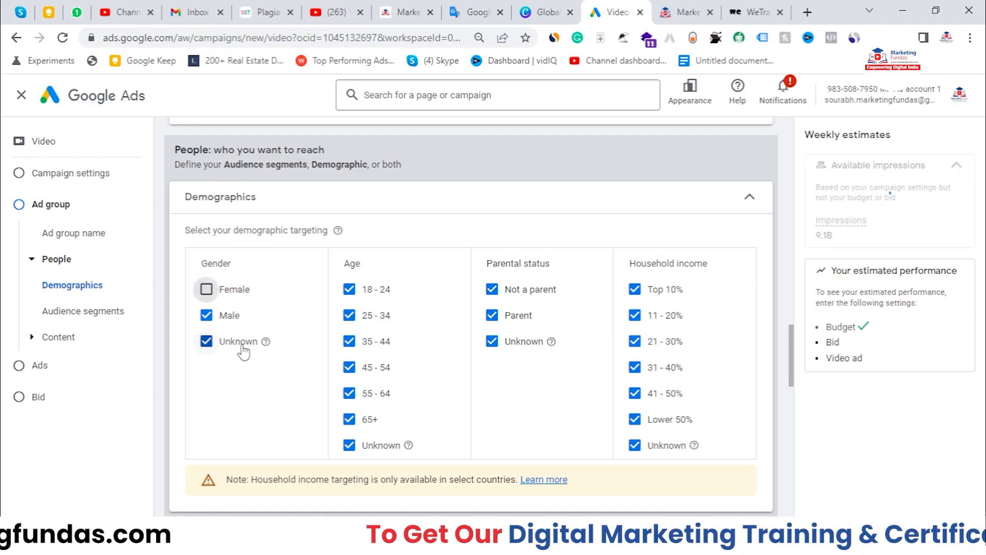
pyautogui.click(241, 345)
pyautogui.click(207, 290)
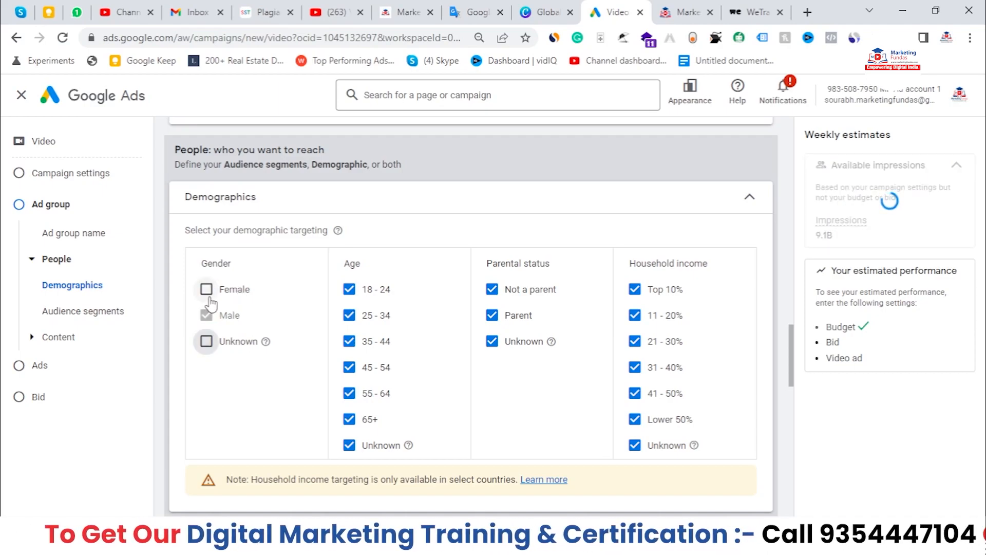
pyautogui.click(211, 319)
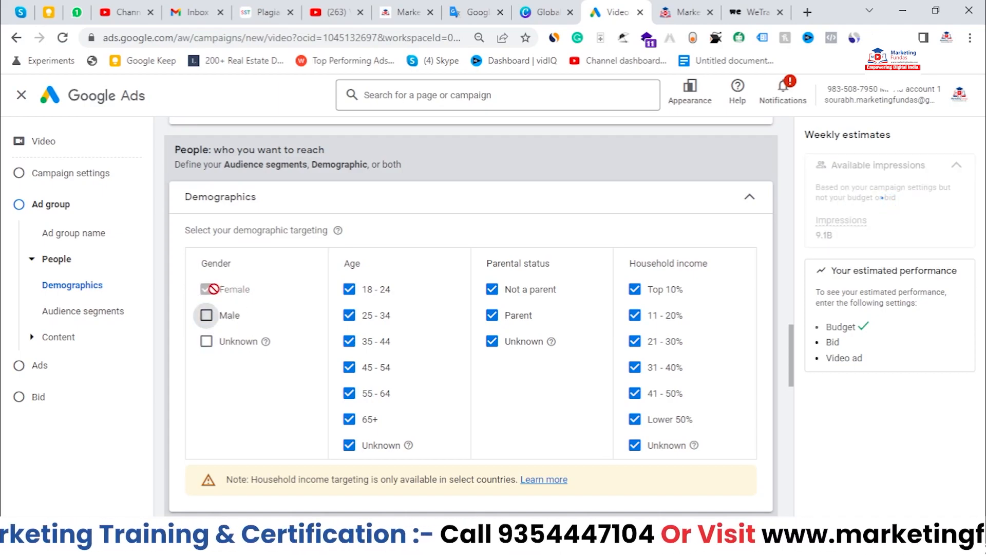
pyautogui.click(211, 319)
pyautogui.click(207, 342)
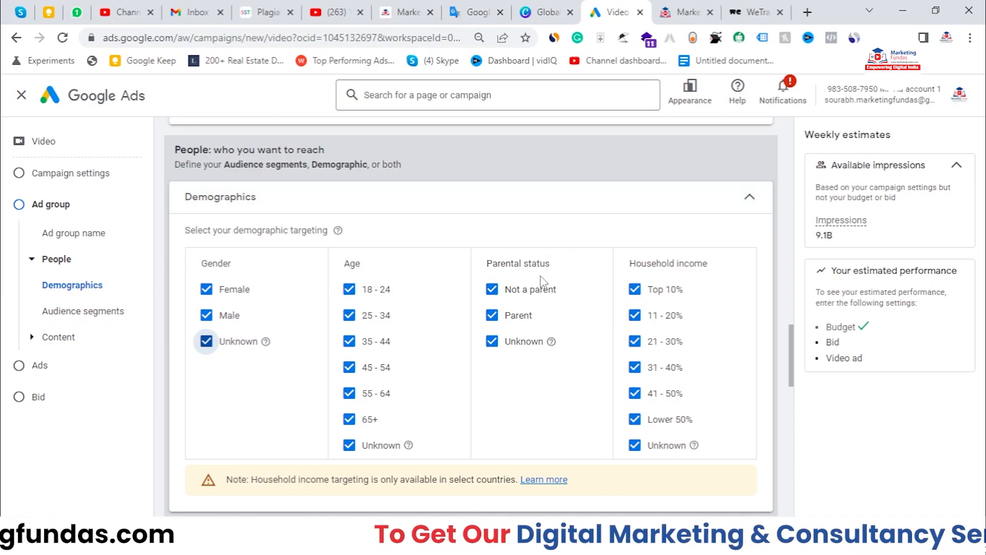
# Exclude the 65+ age group from the demographic targeting, review the remaining age ranges and collapse the demographics settings
pyautogui.click(350, 421)
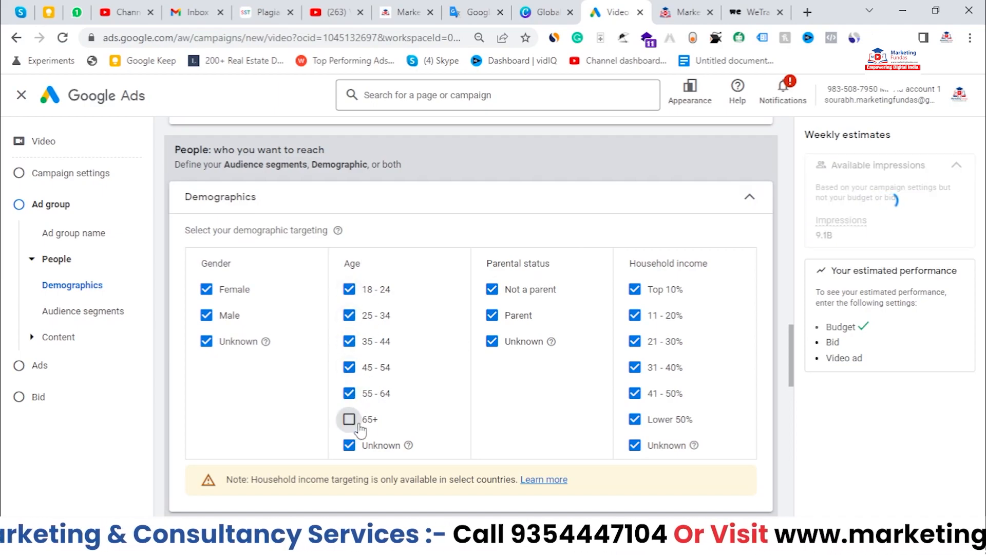
pyautogui.moveTo(365, 428); pyautogui.dragTo(379, 425)
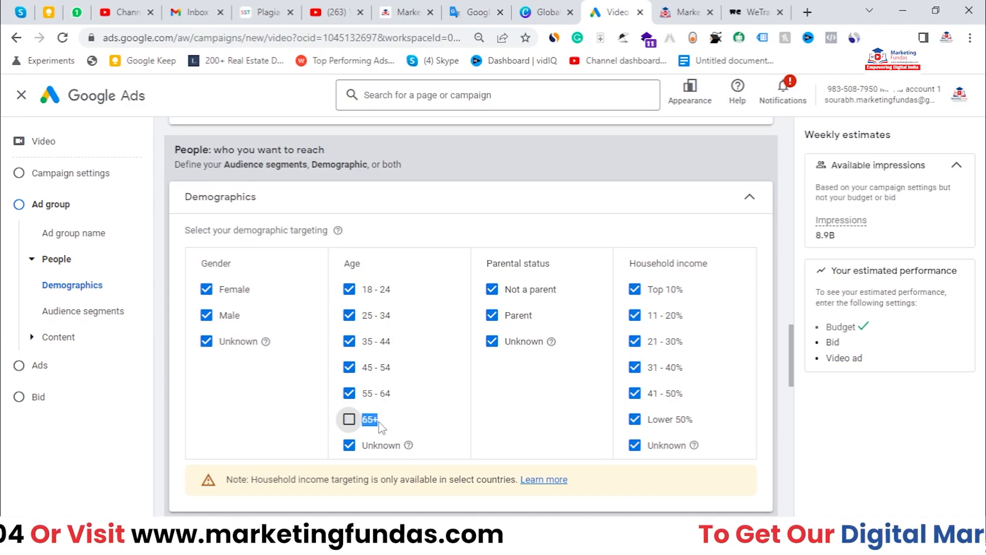
pyautogui.click(432, 426)
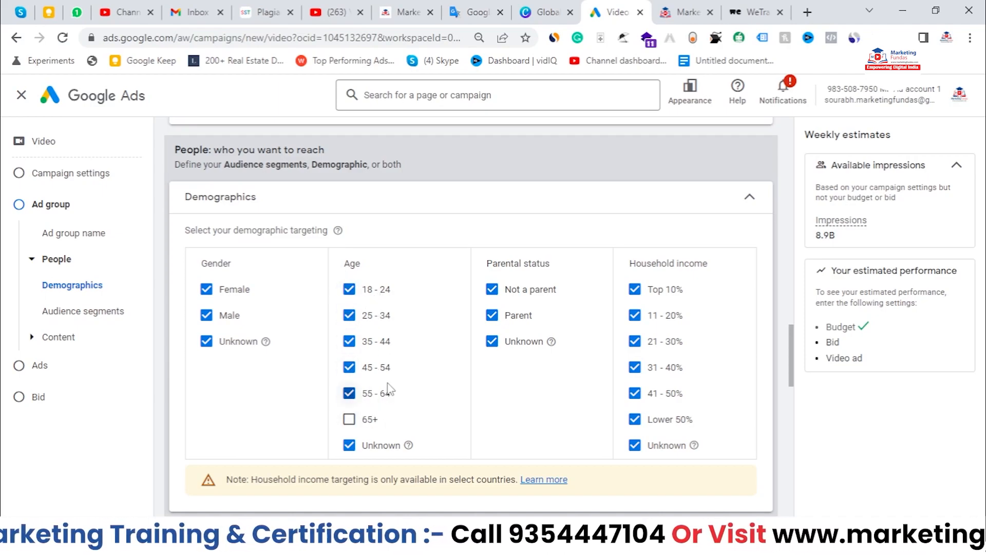
pyautogui.moveTo(362, 290); pyautogui.dragTo(400, 392)
pyautogui.click(386, 416)
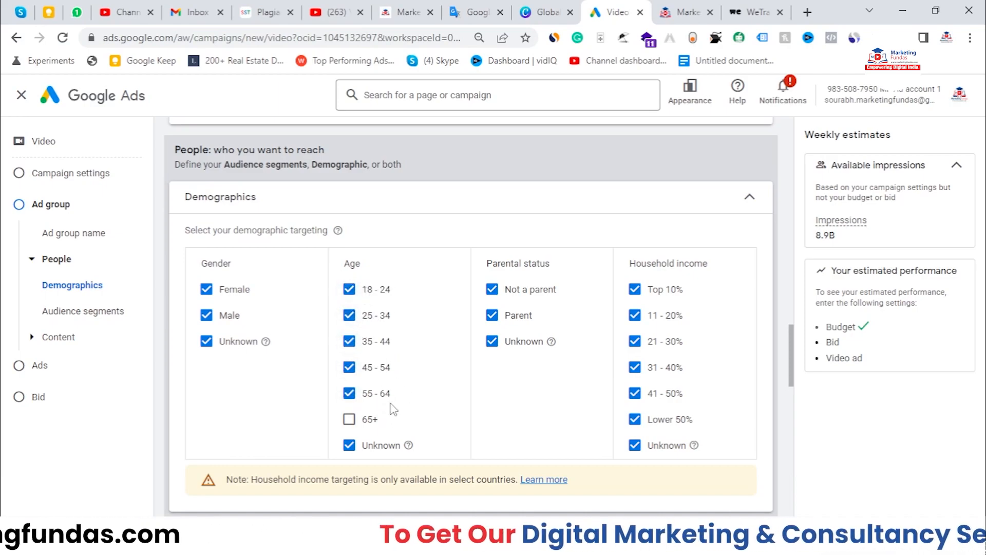
pyautogui.click(750, 196)
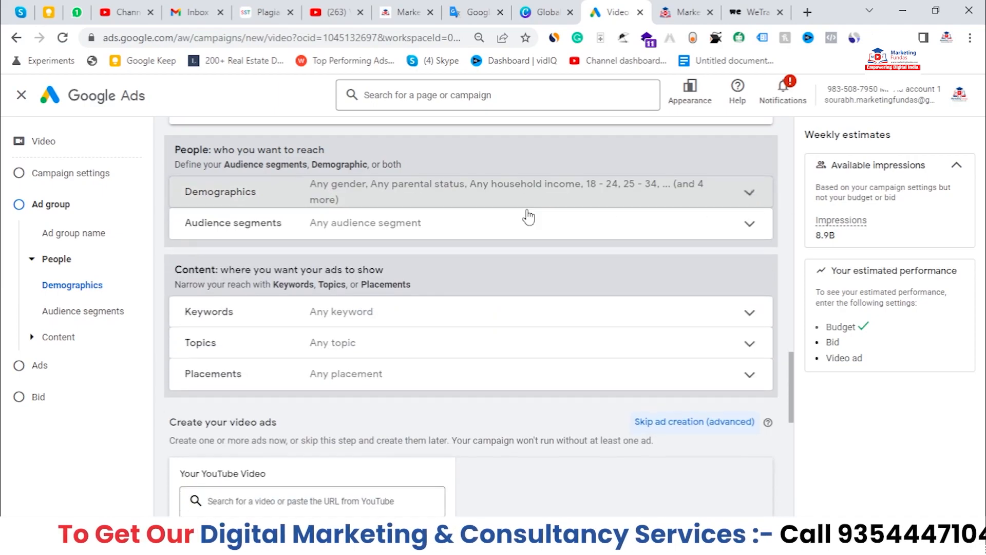
# Open the audience segments settings, search for "fitness" and look through the matching segments
pyautogui.click(461, 222)
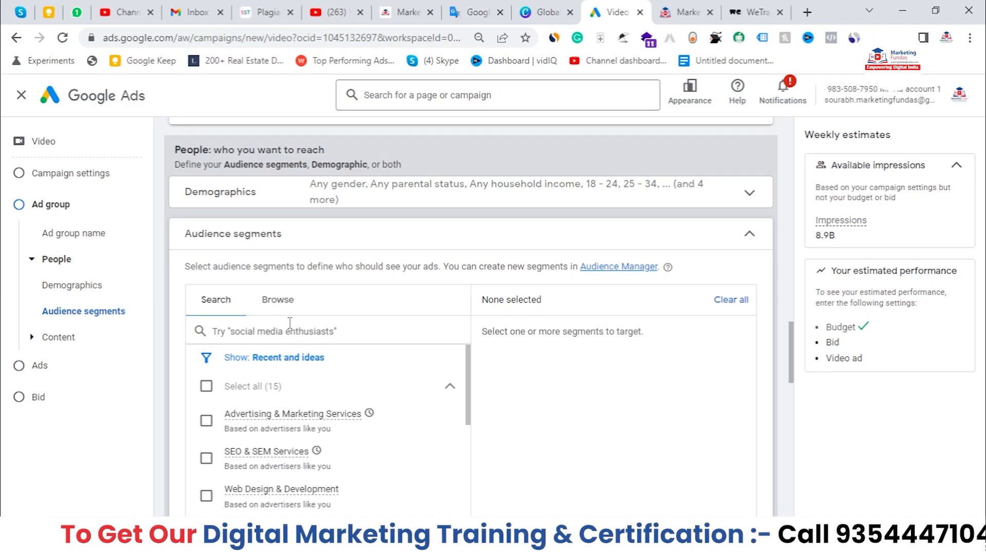
pyautogui.scroll(-1, 291, 322)
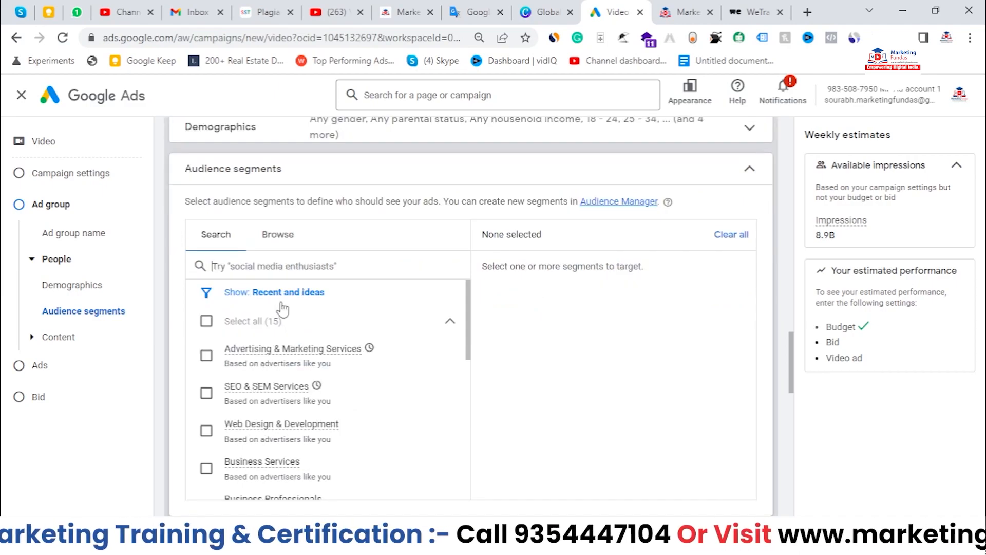
pyautogui.write('d')
pyautogui.press('BackSpace')
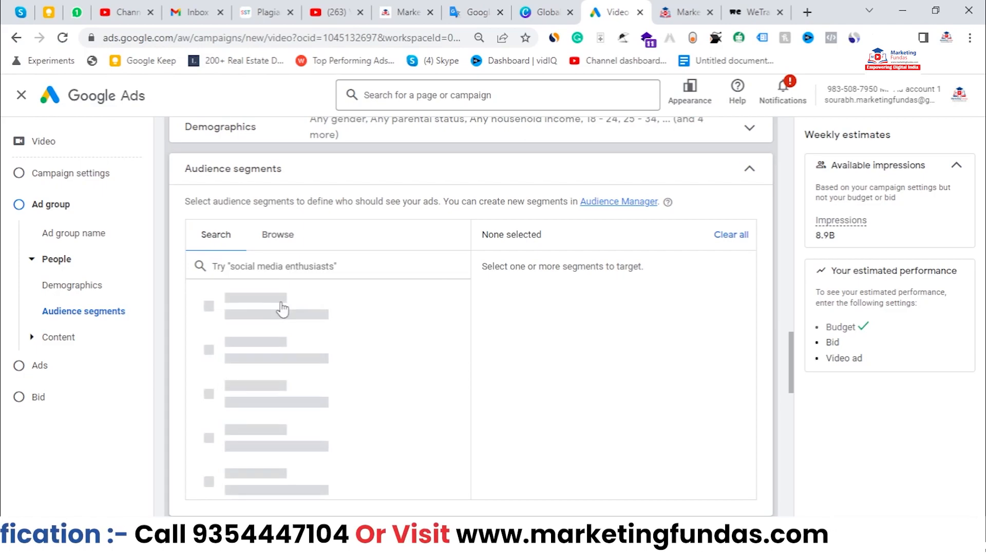
pyautogui.write('fin')
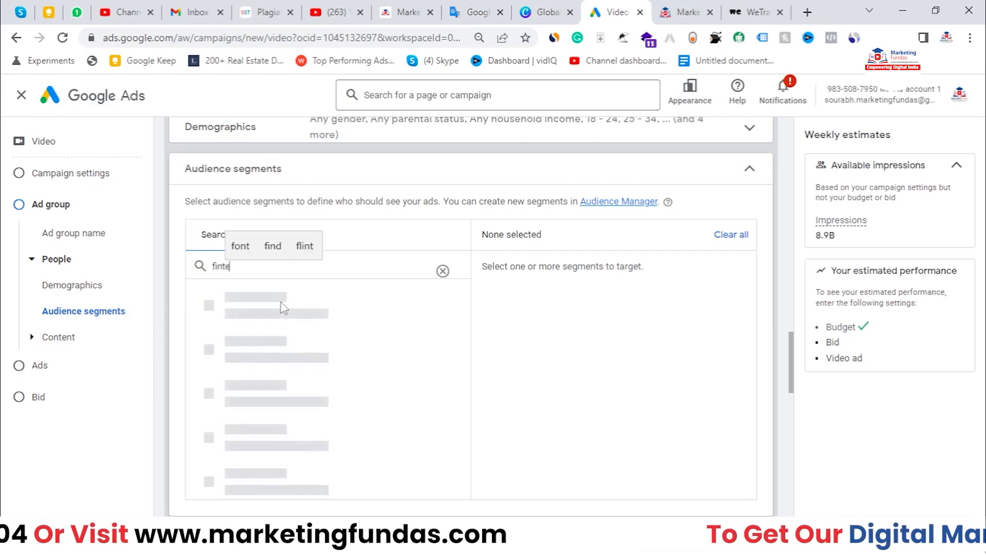
pyautogui.press('BackSpace')
pyautogui.write('tness')
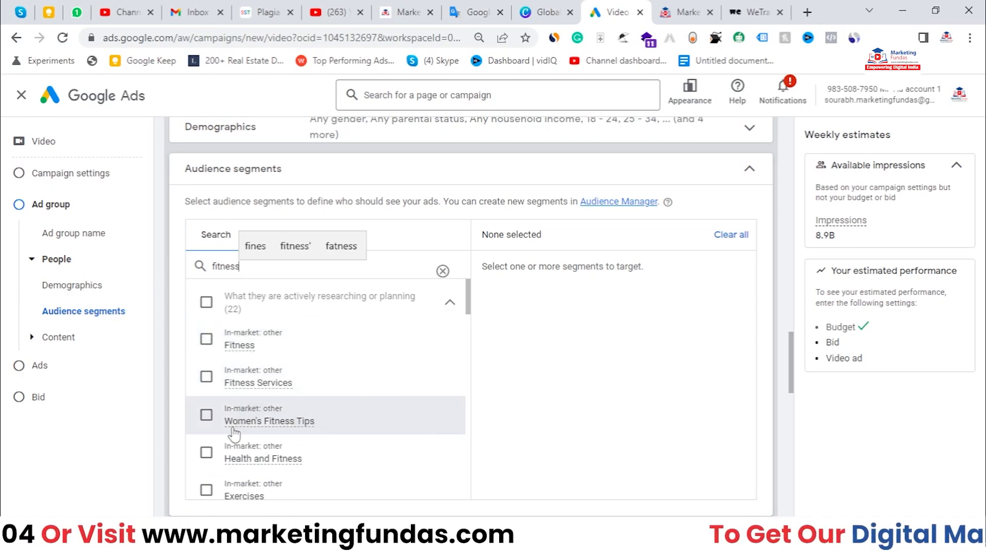
pyautogui.scroll(-2, 233, 435)
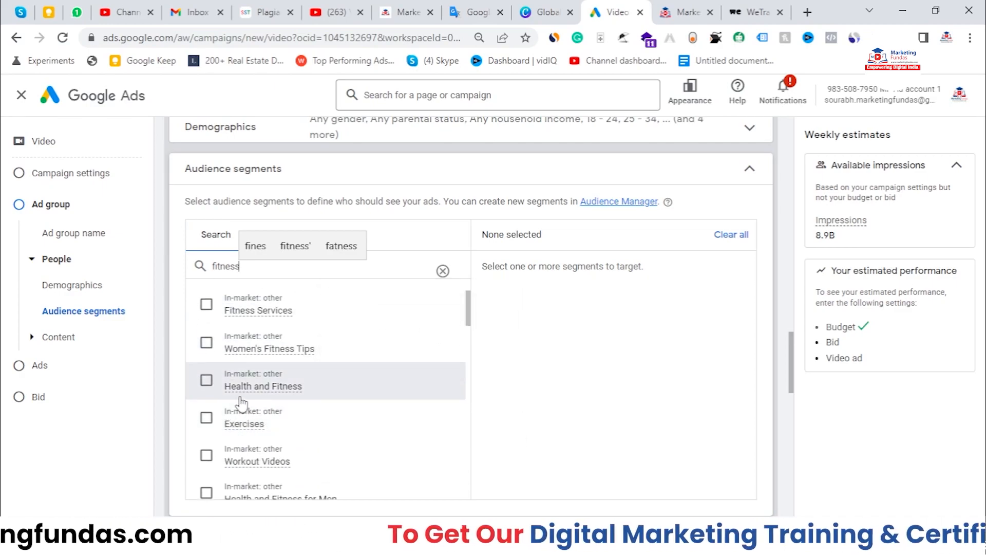
# Clear the "fitness" segment search, browse the audience segment categories and collapse the audience segments settings
pyautogui.scroll(2, 234, 401)
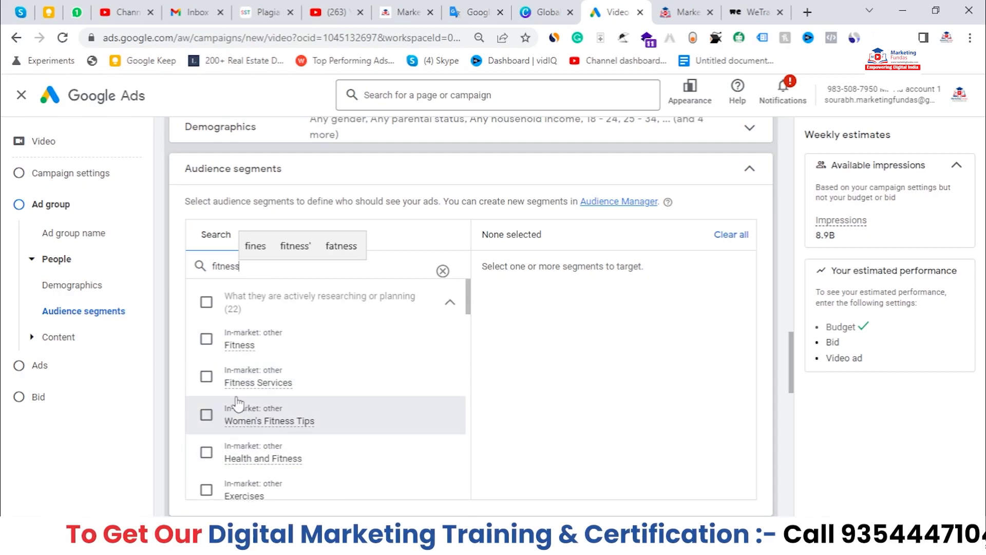
pyautogui.click(443, 272)
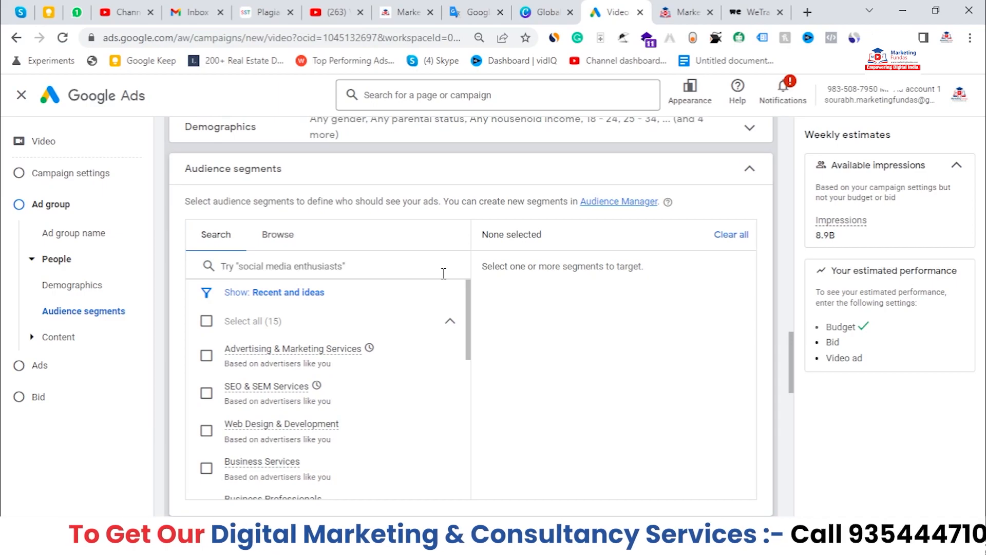
pyautogui.click(290, 246)
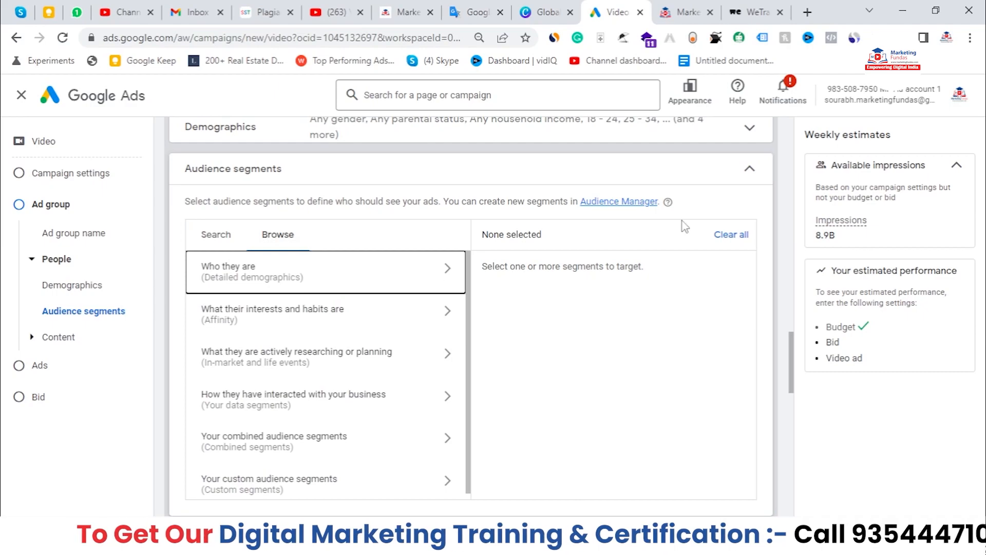
pyautogui.click(715, 175)
pyautogui.scroll(1, 349, 246)
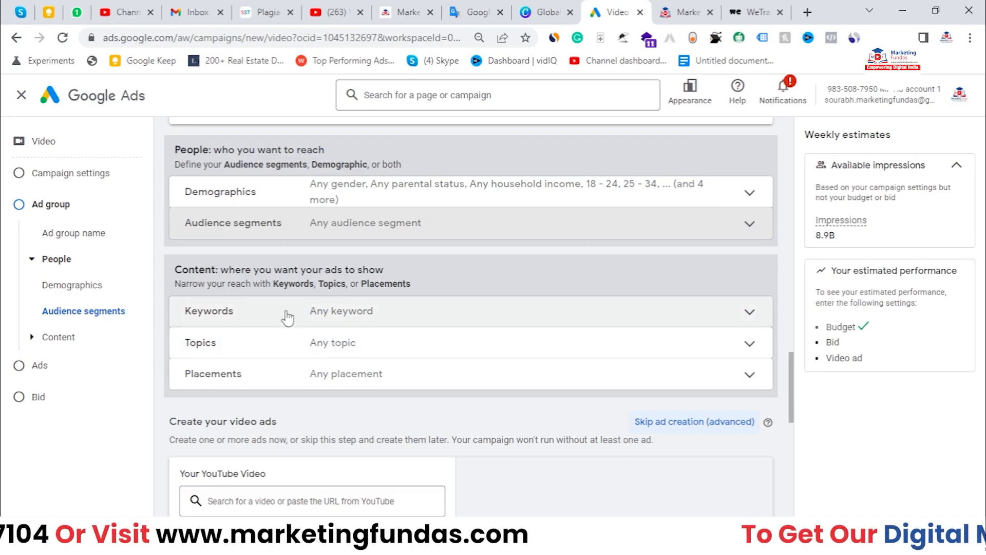
# Look over the keywords targeting settings under Content and collapse them without adding keywords
pyautogui.click(286, 314)
pyautogui.click(296, 412)
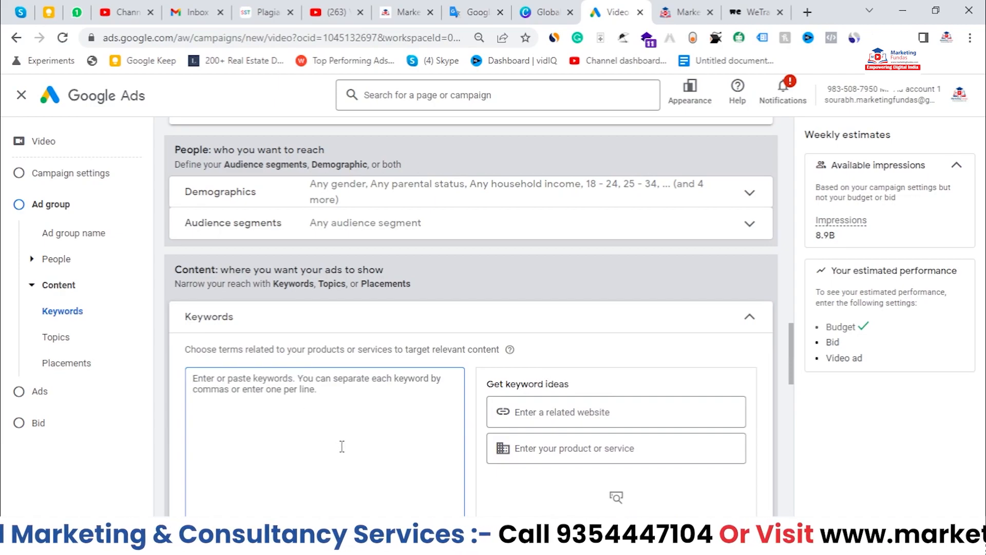
pyautogui.click(468, 332)
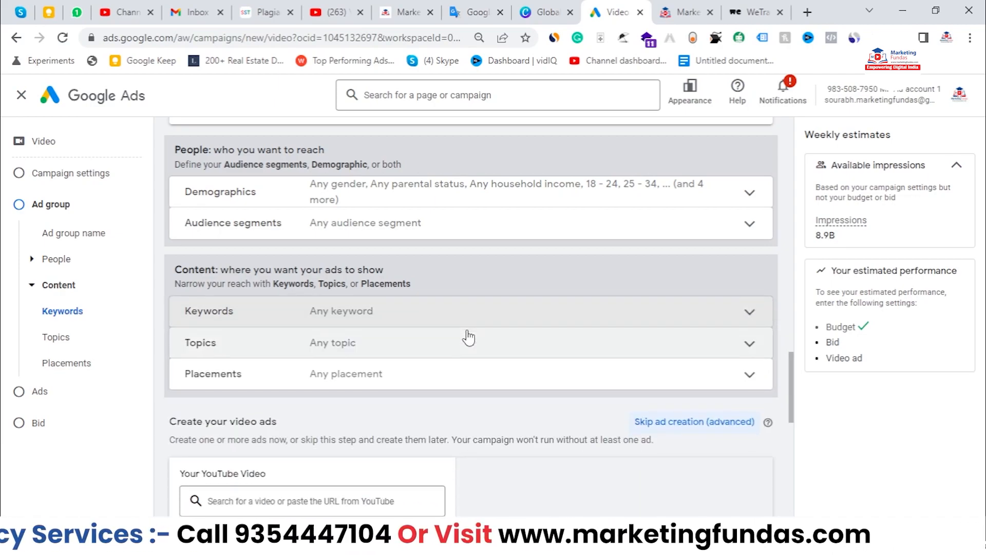
pyautogui.click(463, 319)
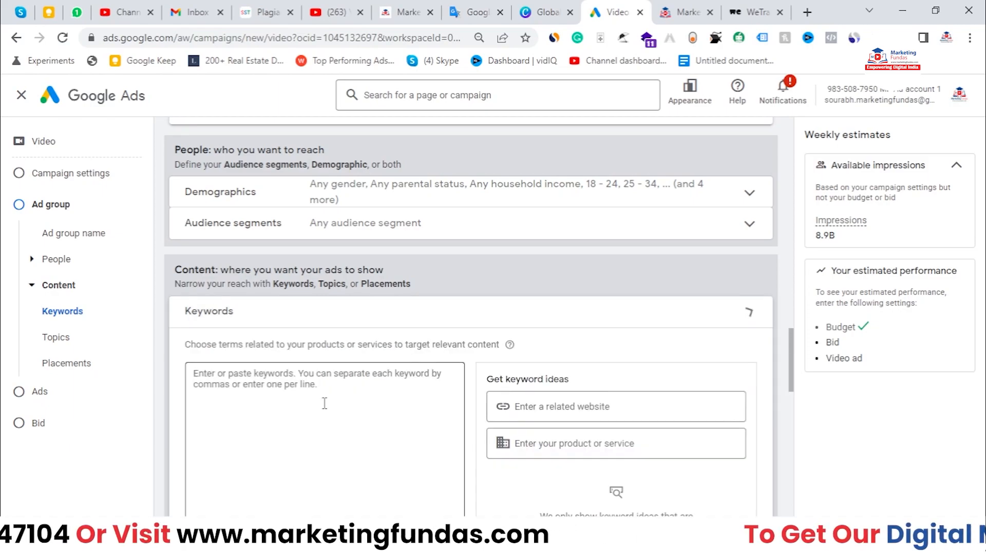
pyautogui.click(384, 330)
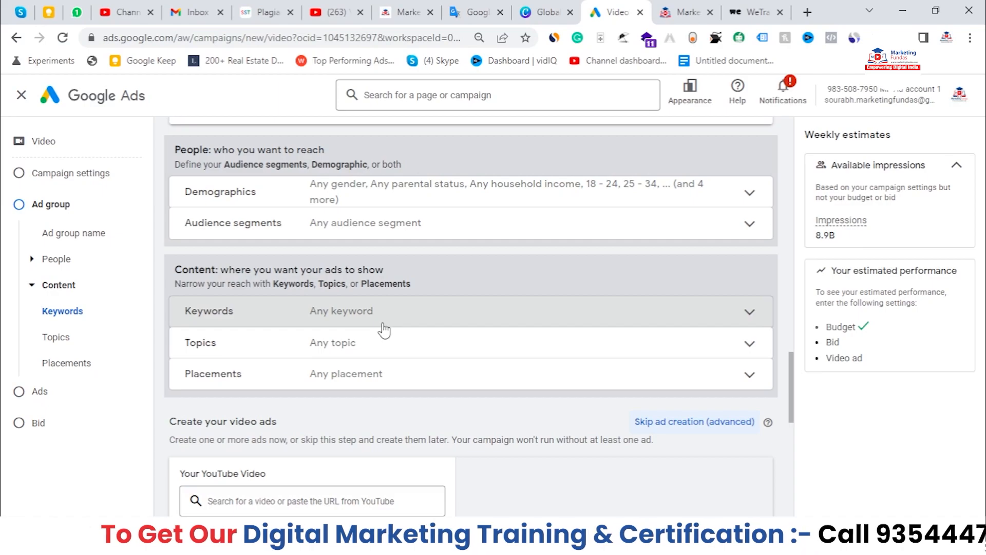
# Open the topics targeting settings and search the topics for "fitness"
pyautogui.click(378, 344)
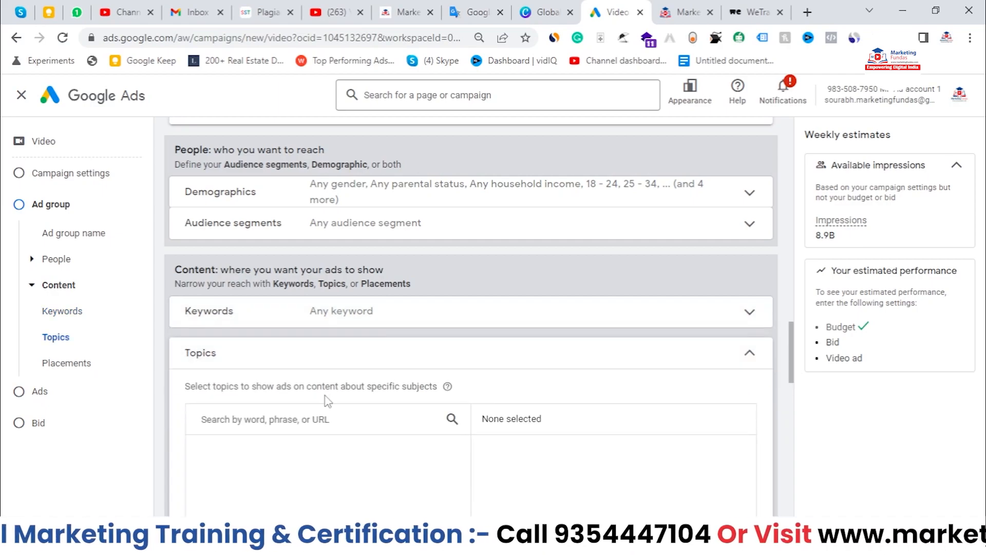
pyautogui.scroll(-1, 331, 411)
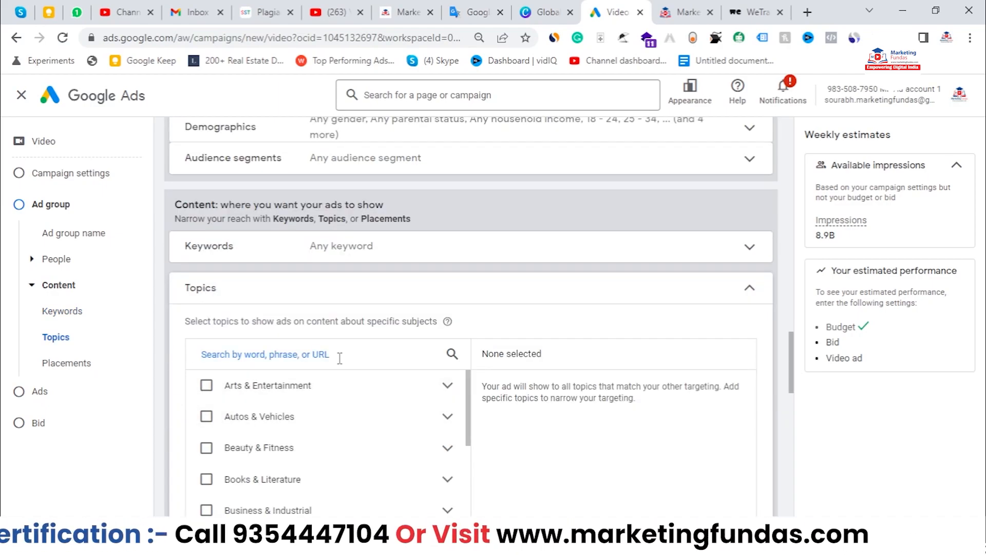
pyautogui.write('fintes')
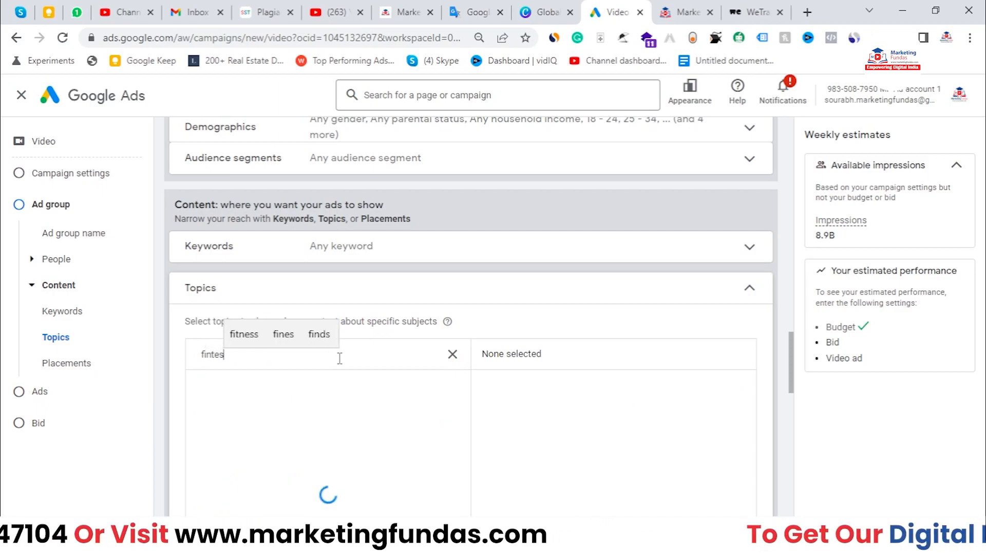
pyautogui.press('BackSpace')
pyautogui.press('BackSpace')
pyautogui.press('BackSpace')
pyautogui.press('BackSpace')
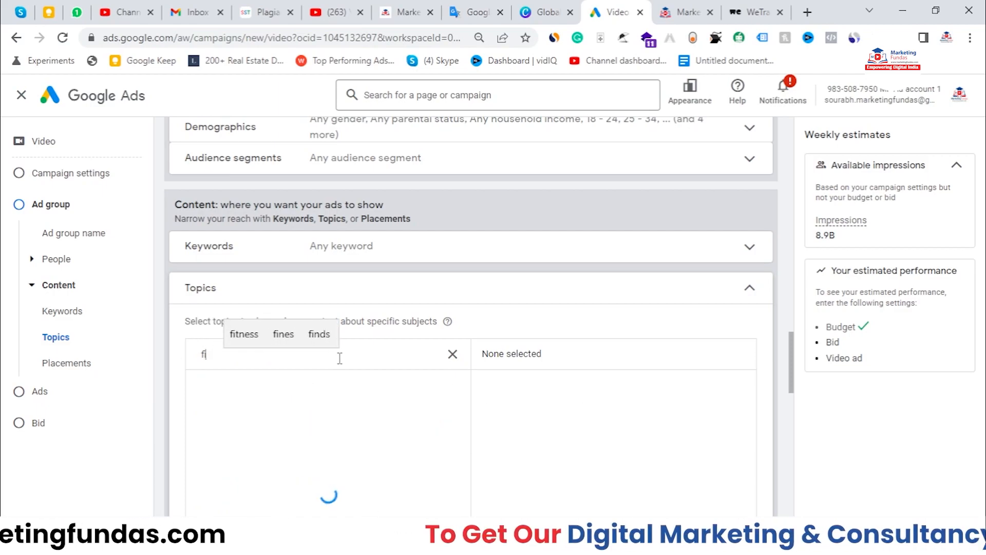
pyautogui.press('BackSpace')
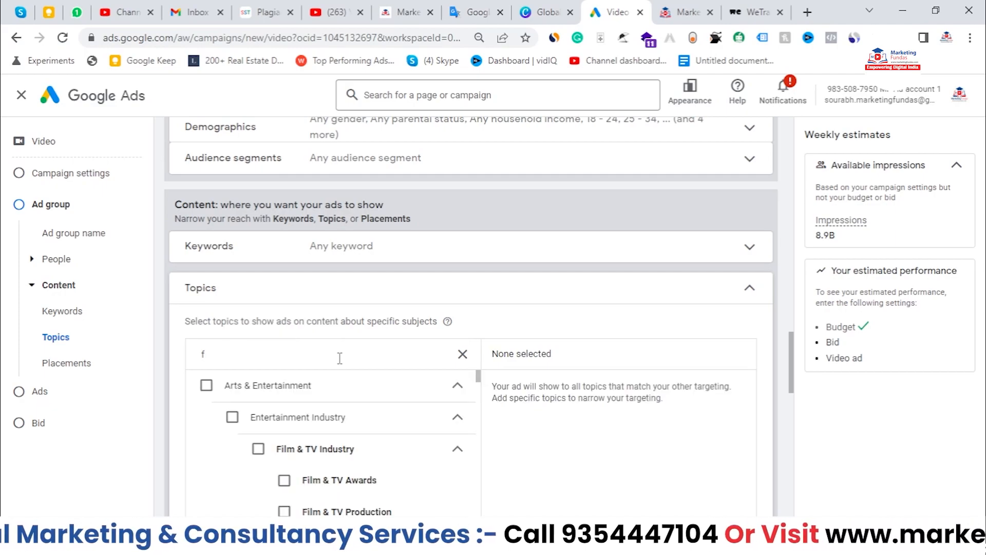
pyautogui.press('BackSpace')
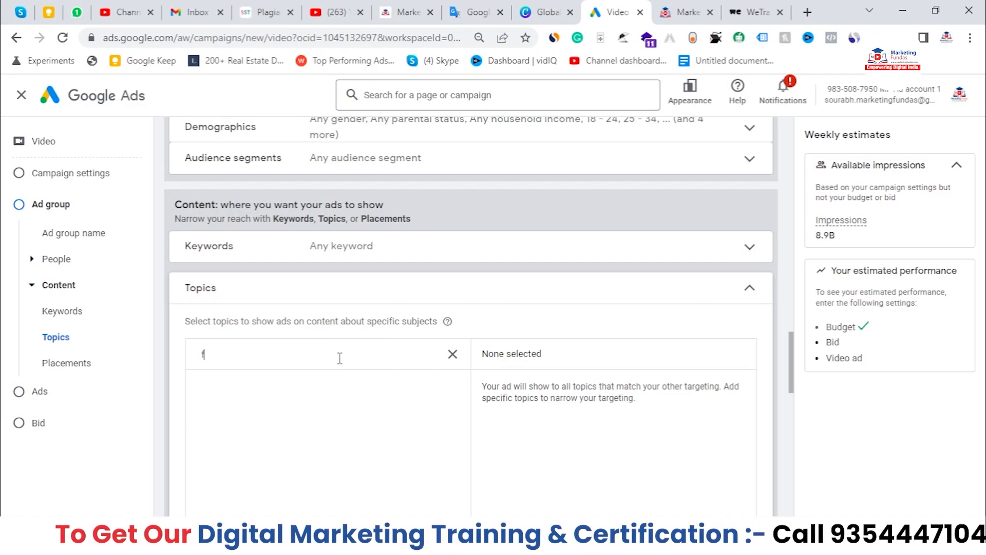
pyautogui.write('in')
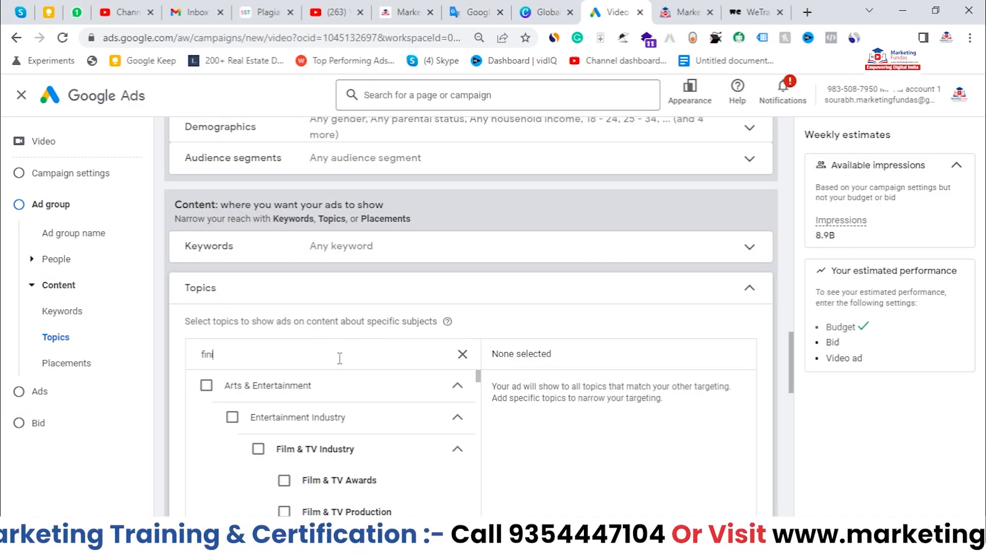
pyautogui.press('BackSpace')
pyautogui.write('t')
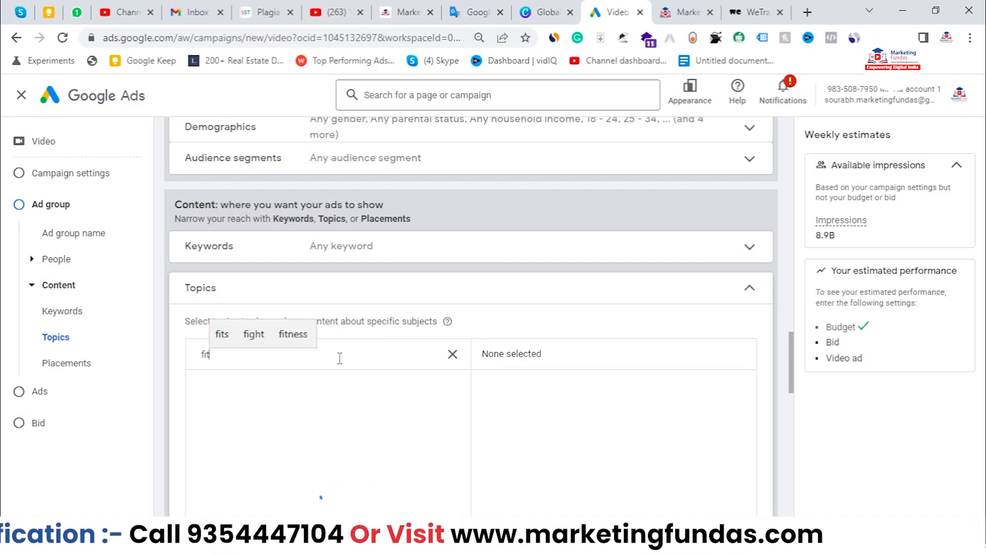
pyautogui.write('ness')
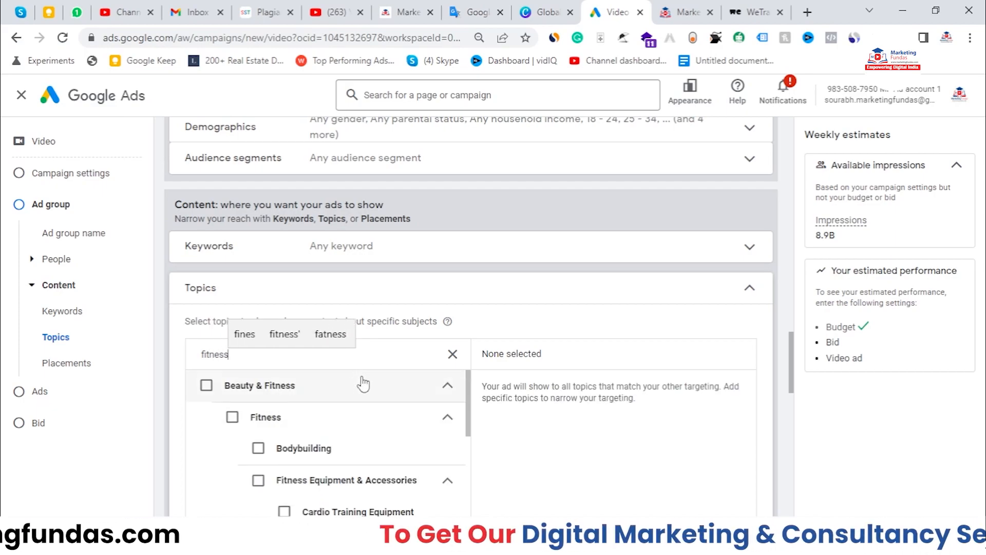
# Add the Fitness Technology Products and Weight Loss topics to the ad group's targeting
pyautogui.scroll(-2, 323, 447)
pyautogui.scroll(2, 309, 441)
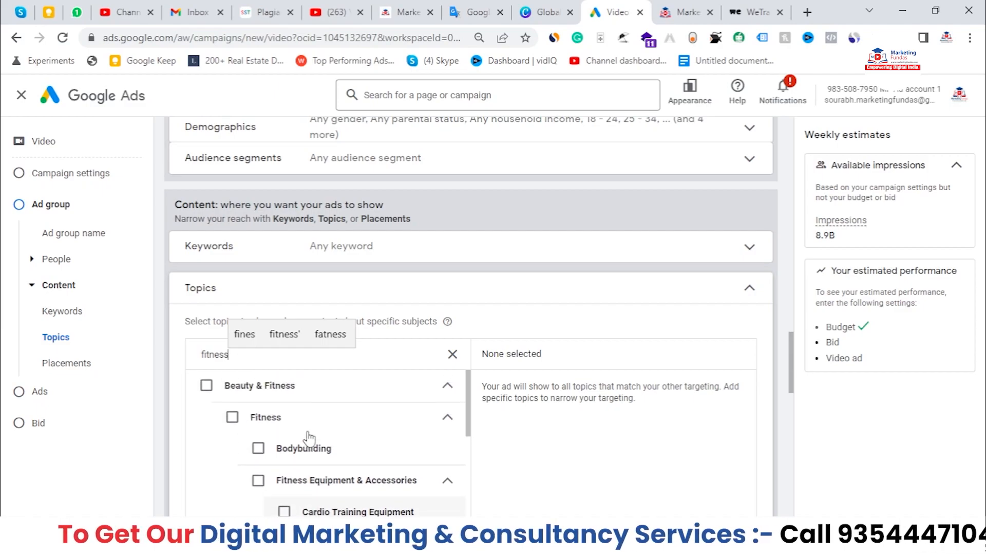
pyautogui.scroll(-2, 307, 440)
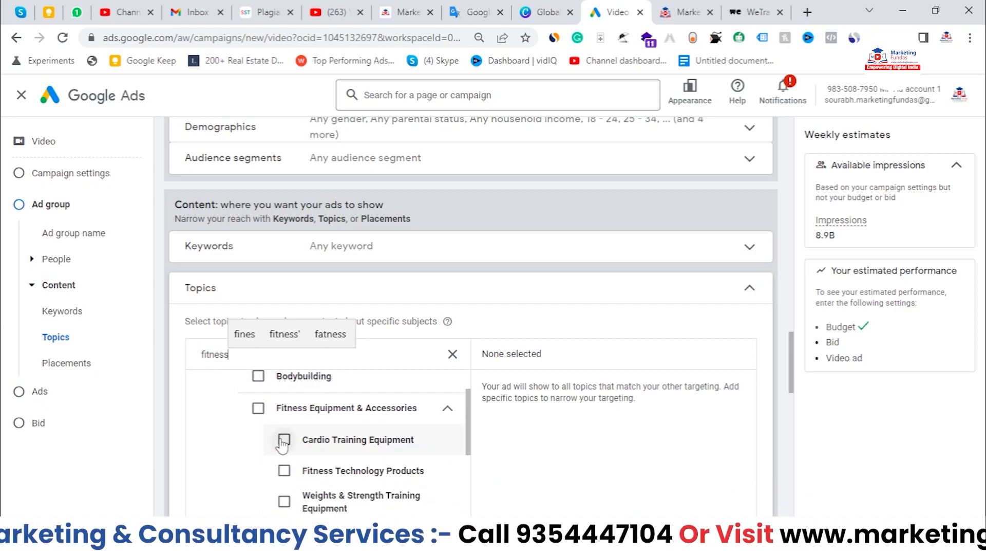
pyautogui.scroll(-2, 283, 445)
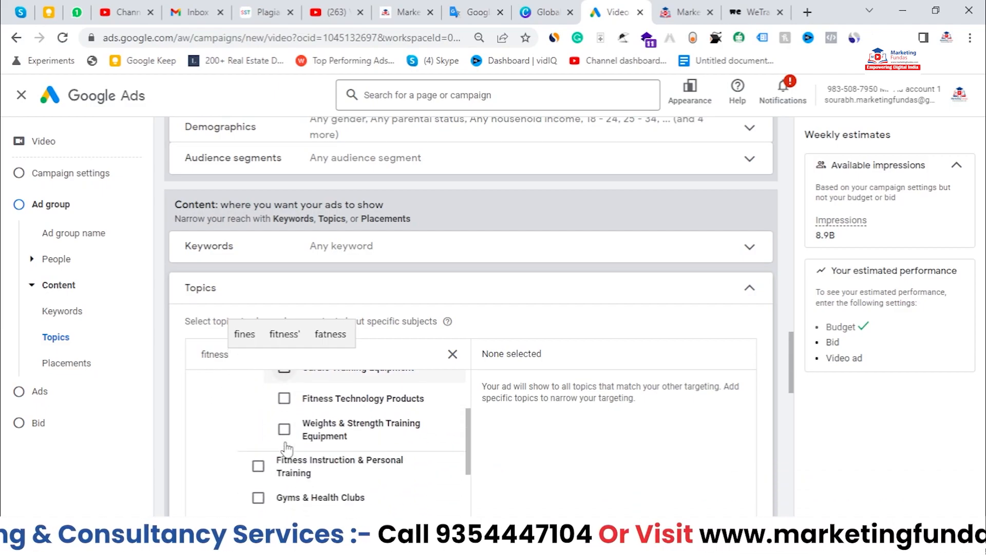
pyautogui.click(285, 398)
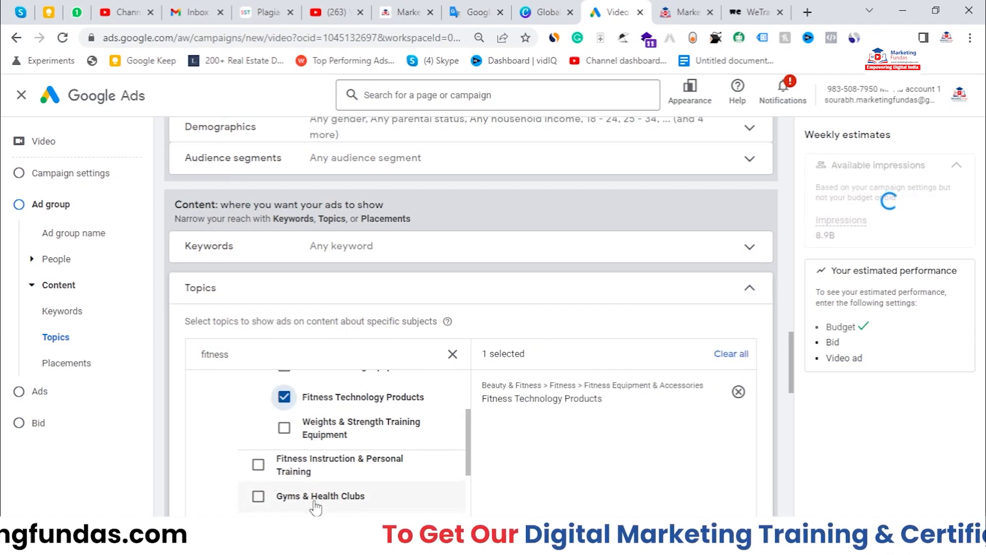
pyautogui.scroll(-2, 308, 490)
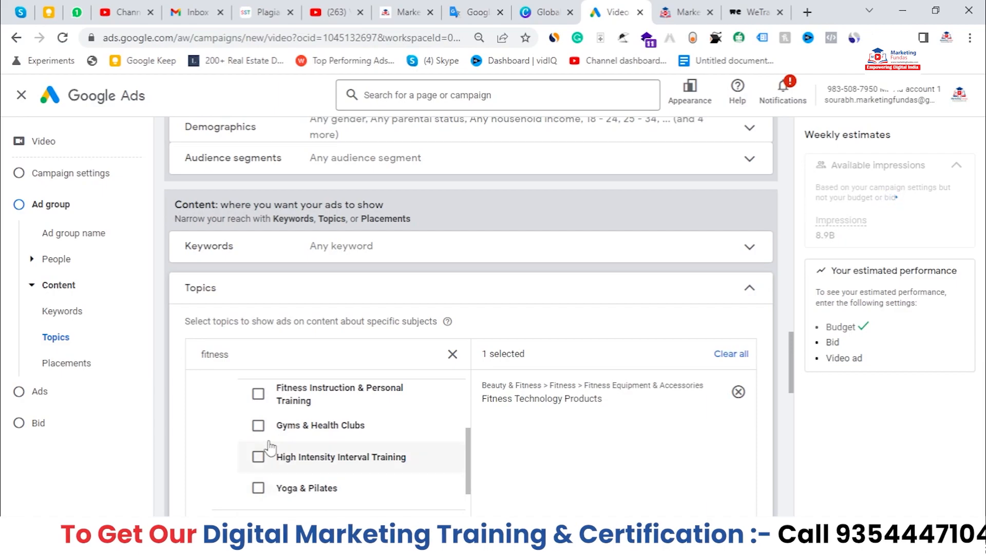
pyautogui.scroll(-3, 319, 470)
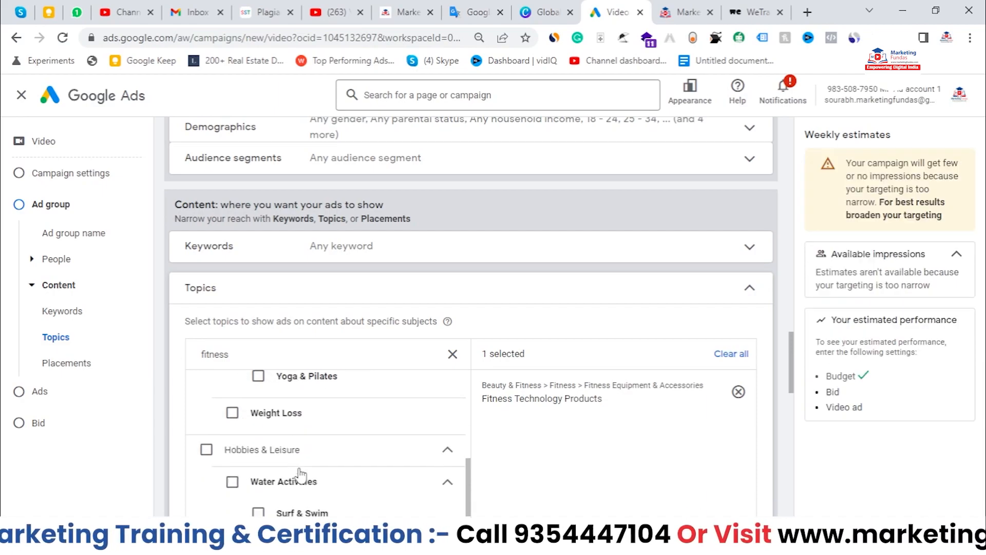
pyautogui.scroll(1, 290, 462)
pyautogui.click(232, 452)
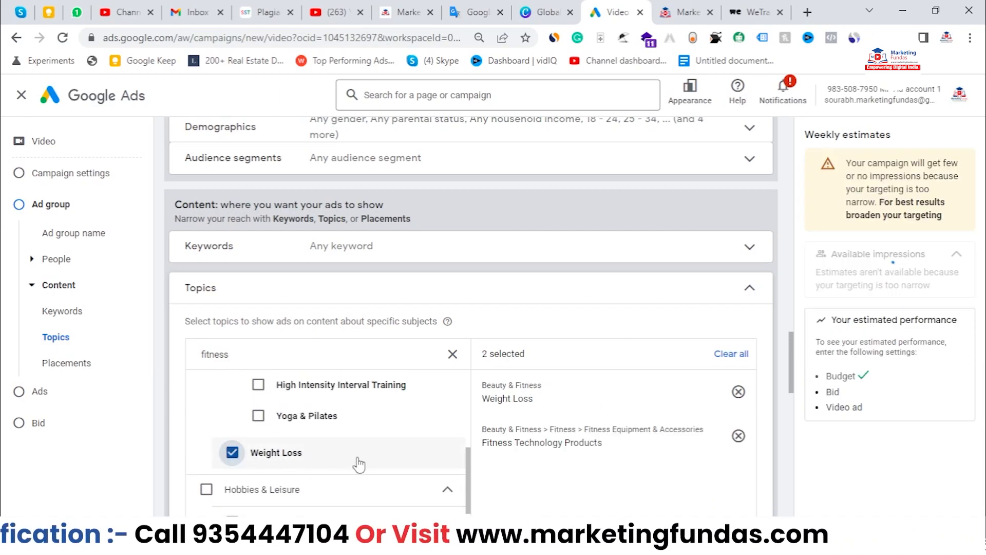
pyautogui.scroll(3, 359, 464)
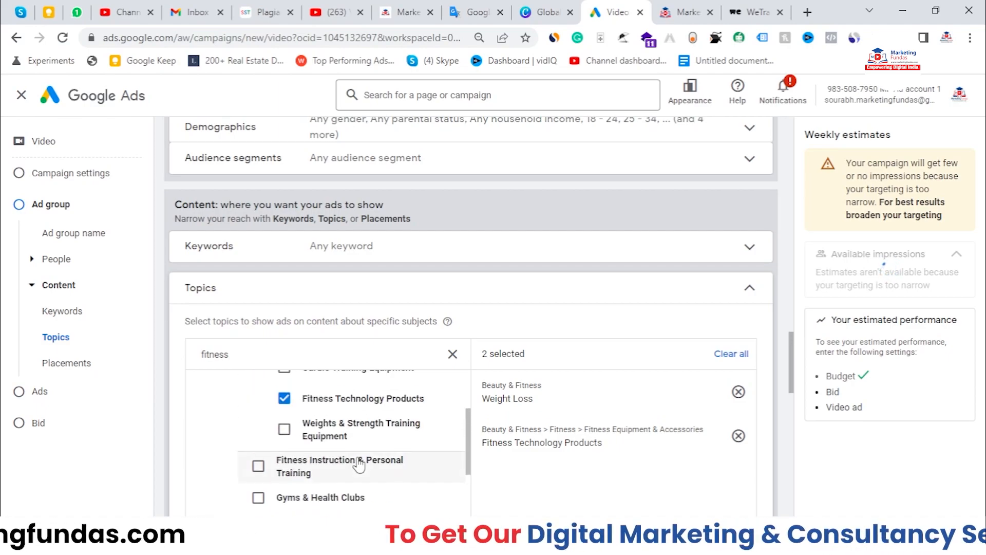
# Search the topics for "fitness supplements", restore the search to "fitness" and review the matching topics
pyautogui.click(306, 354)
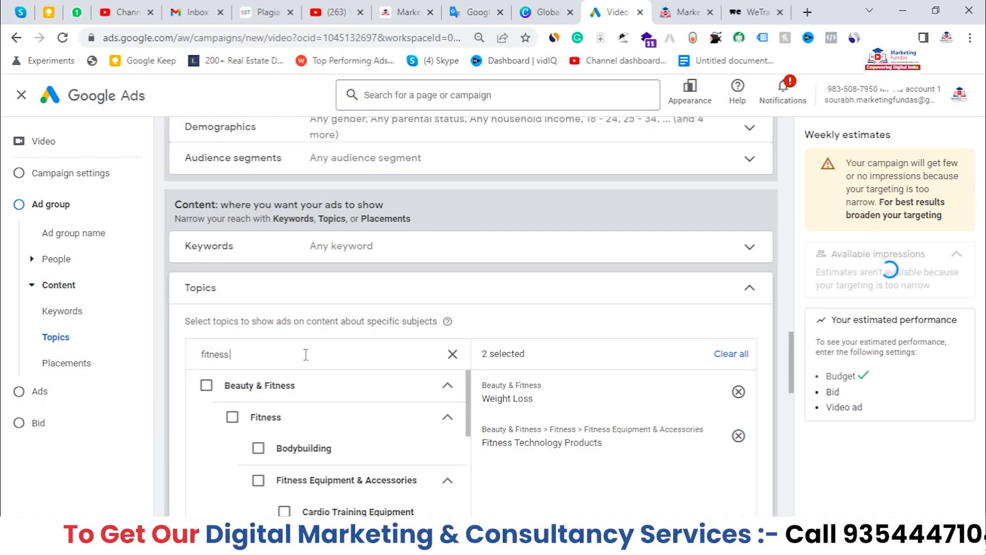
pyautogui.write('sup')
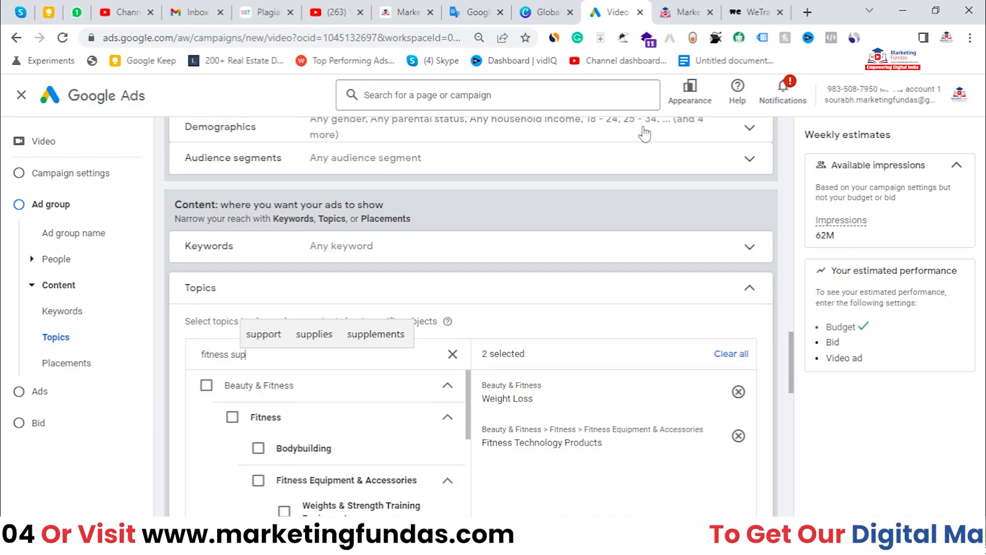
pyautogui.click(372, 335)
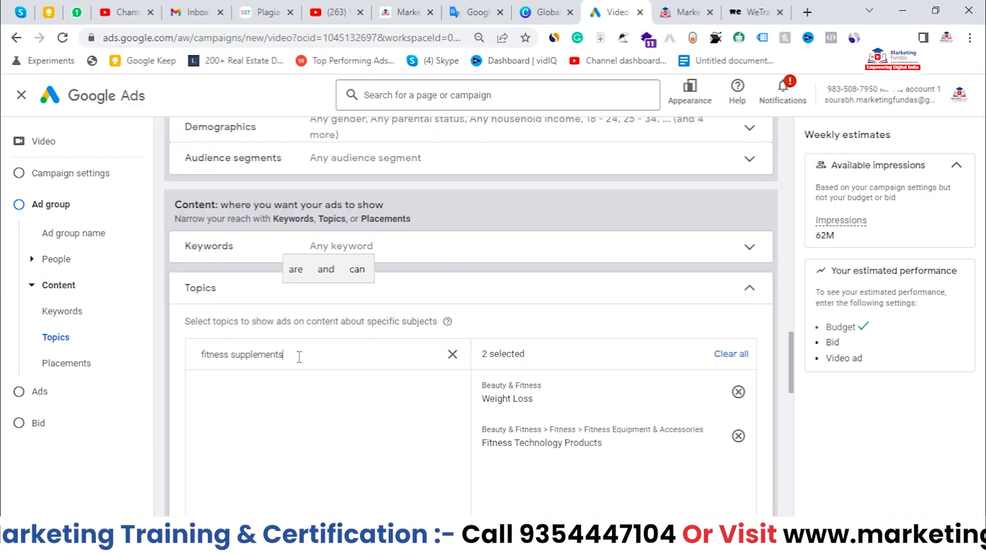
pyautogui.moveTo(300, 356); pyautogui.dragTo(231, 362)
pyautogui.press('BackSpace')
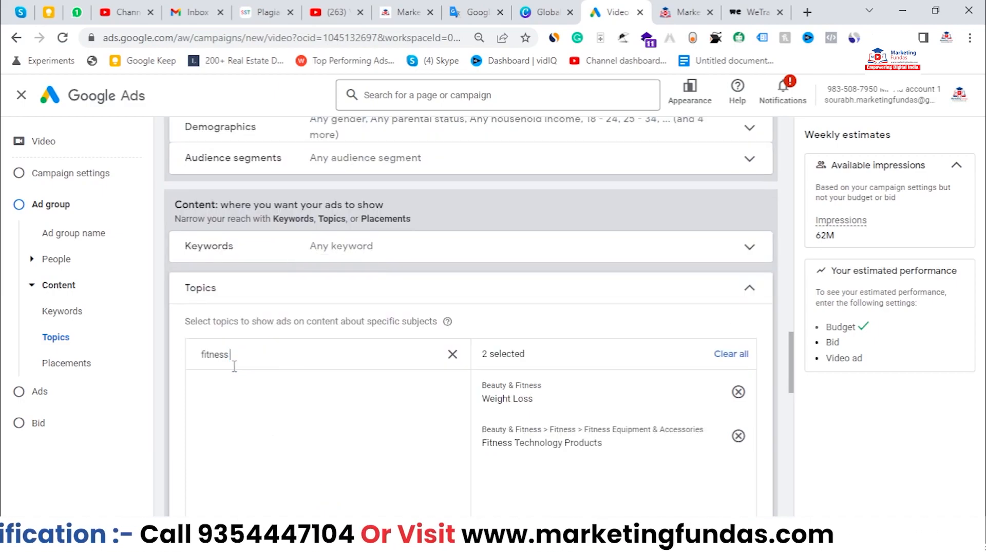
pyautogui.scroll(1, 234, 365)
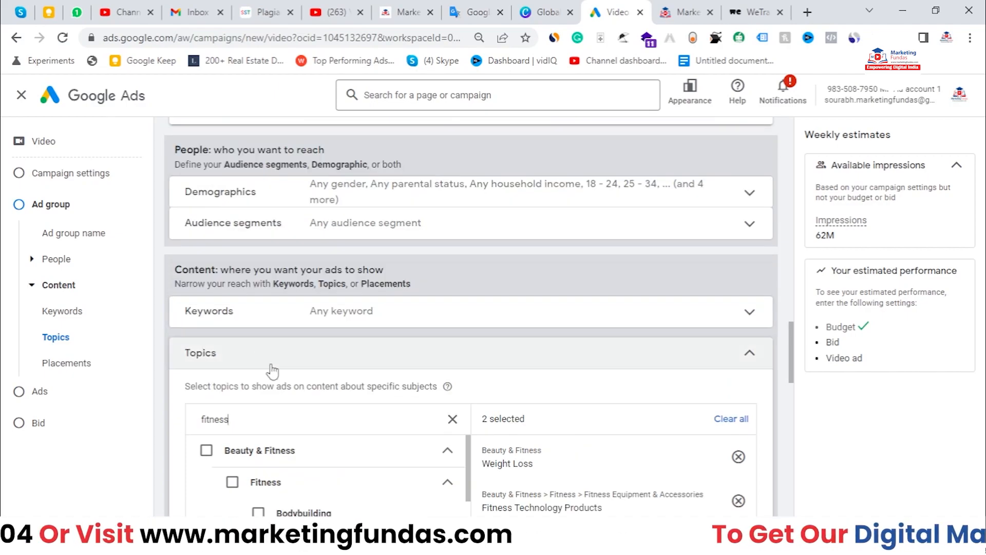
pyautogui.scroll(-2, 287, 447)
pyautogui.scroll(-2, 533, 369)
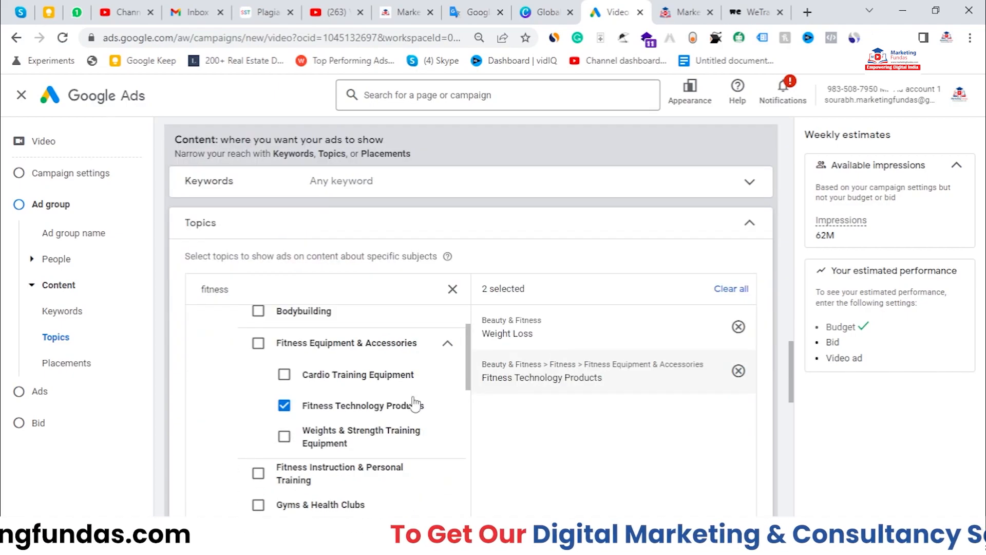
pyautogui.scroll(2, 315, 354)
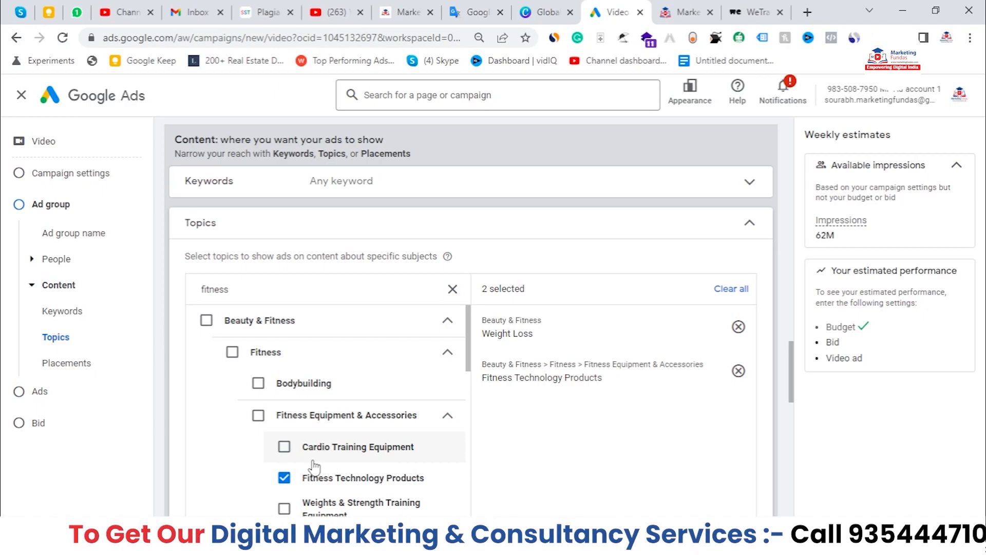